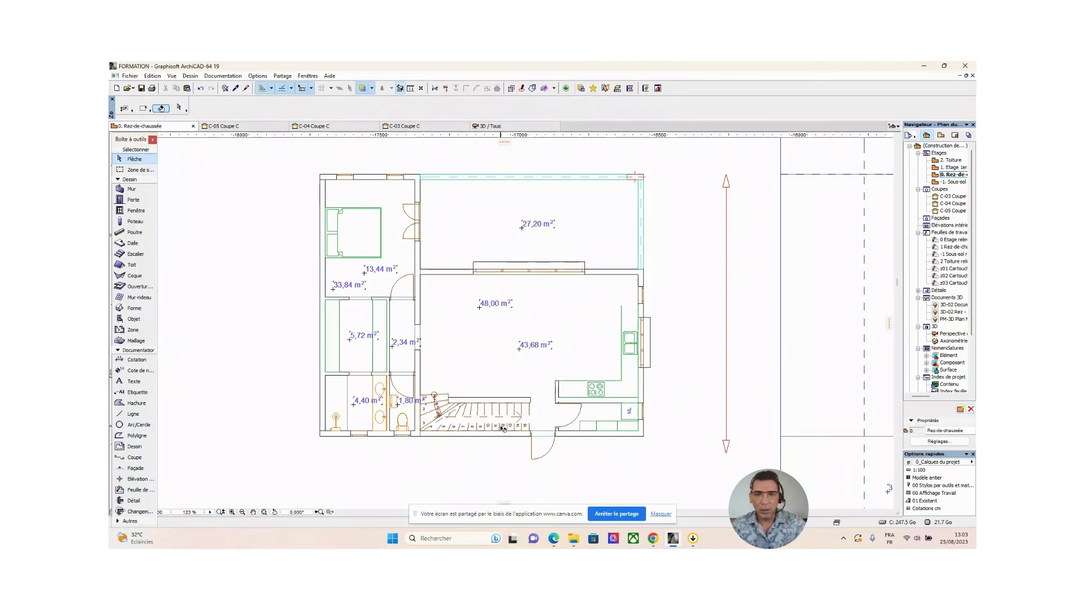
# Open the first-floor plan (Etage 1er) with the ground floor (Rez-de-chaussée) displayed as its trace reference
pyautogui.click(531, 416)
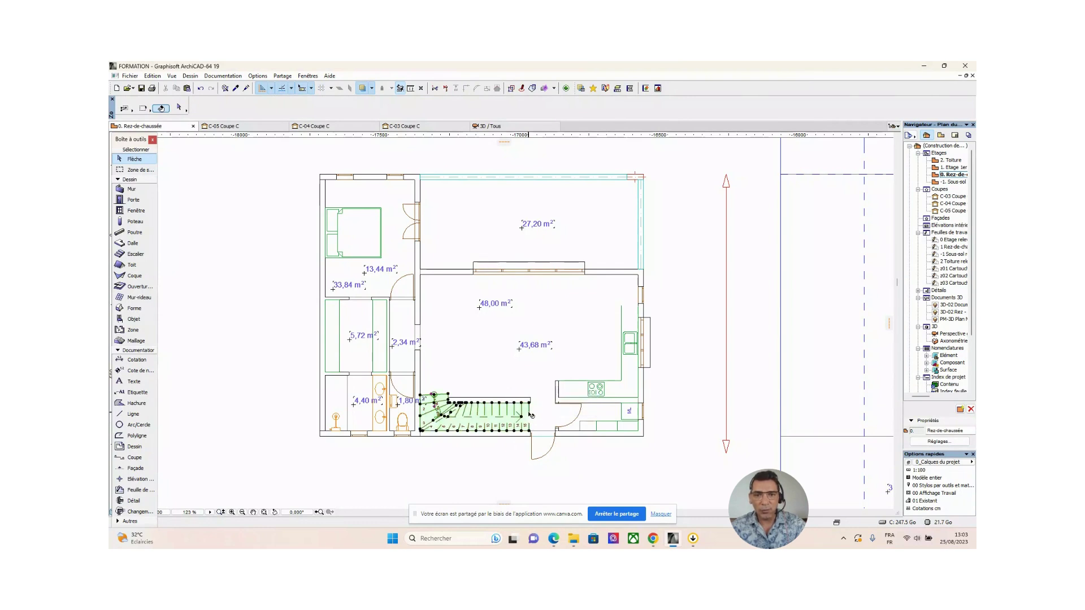
pyautogui.click(676, 344)
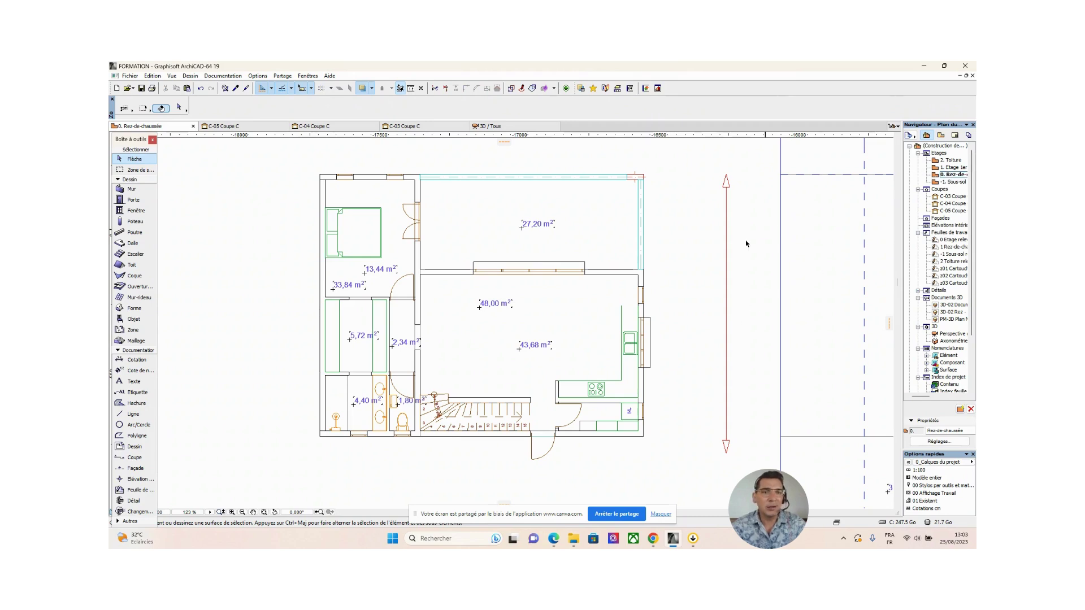
pyautogui.rightClick(947, 180)
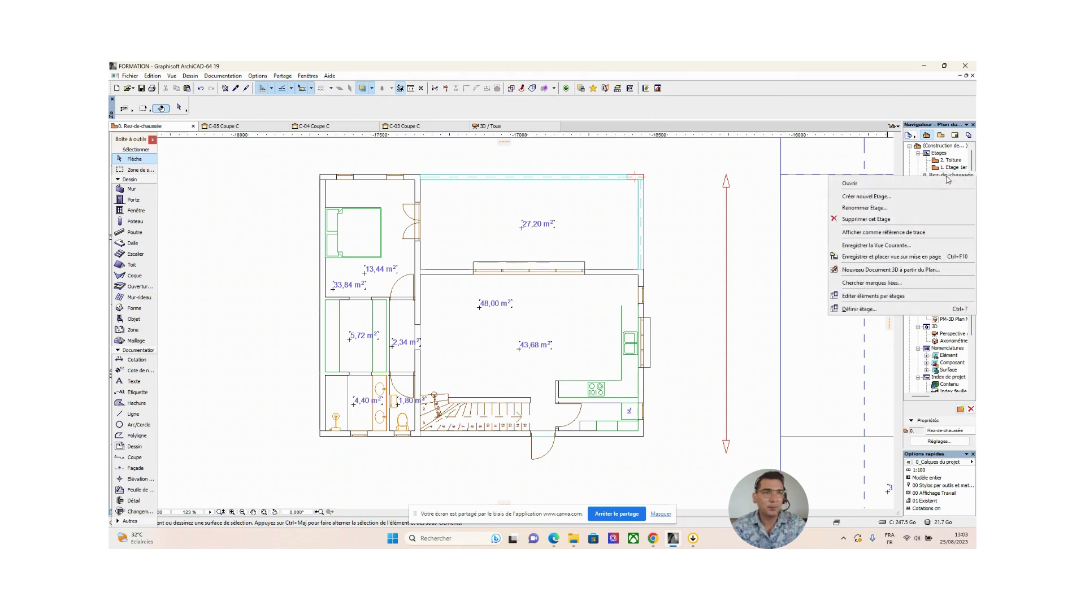
pyautogui.click(904, 233)
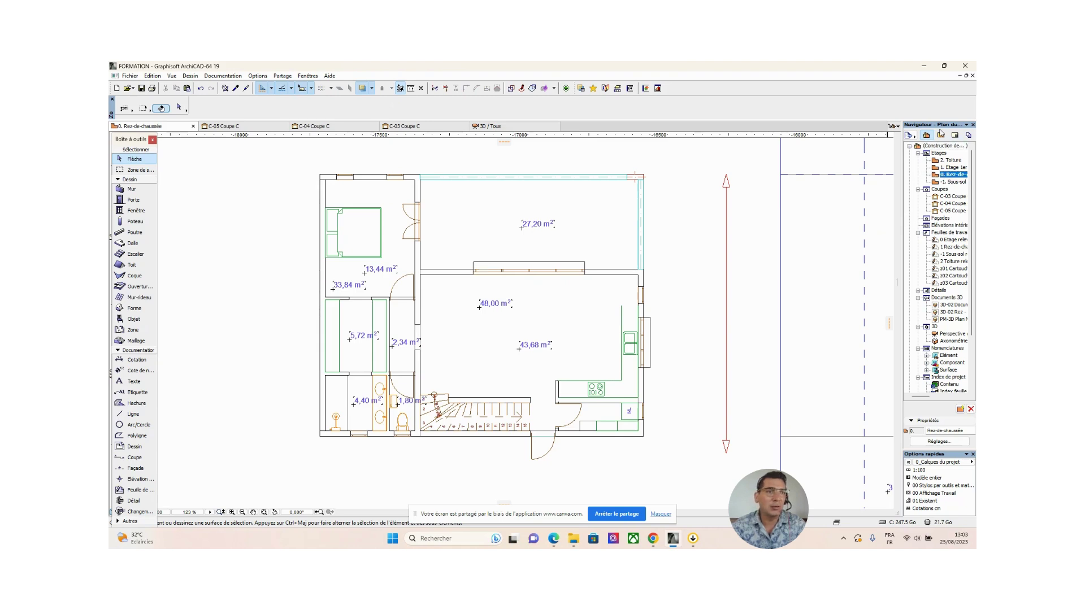
pyautogui.rightClick(951, 178)
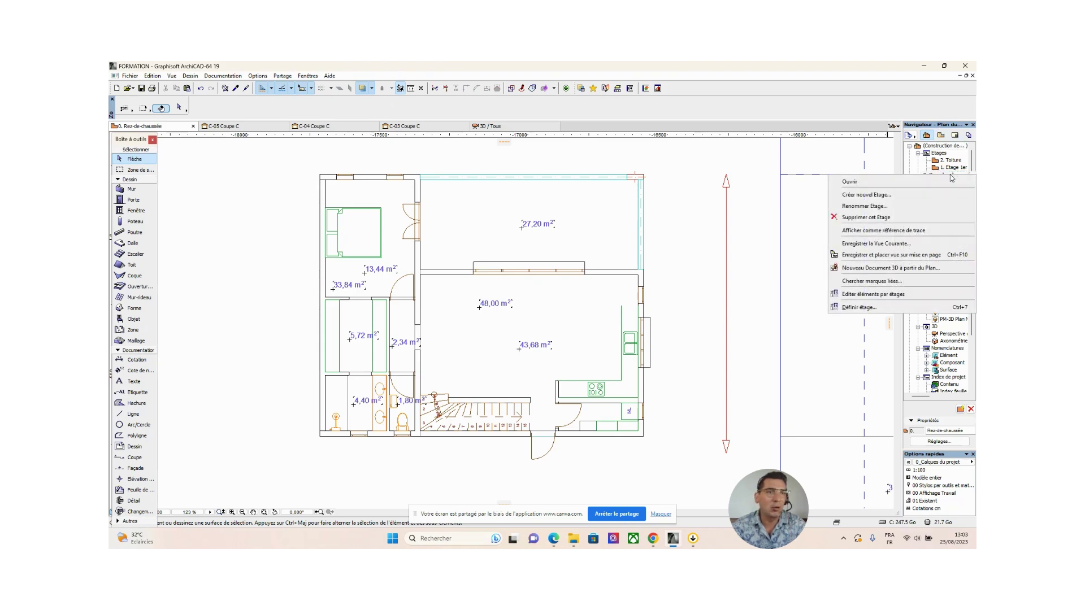
pyautogui.click(918, 230)
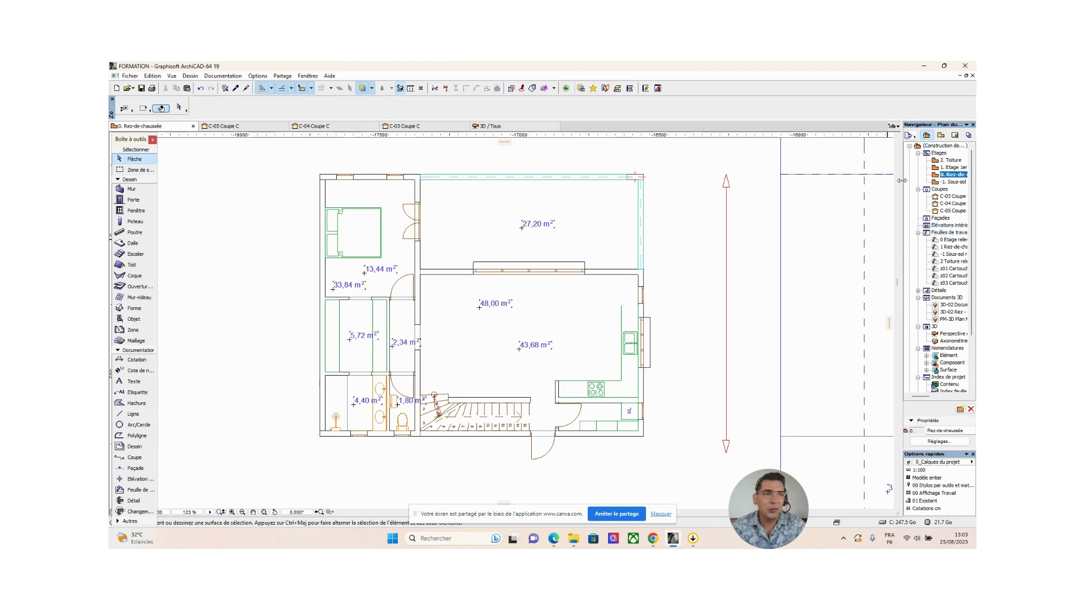
pyautogui.doubleClick(954, 168)
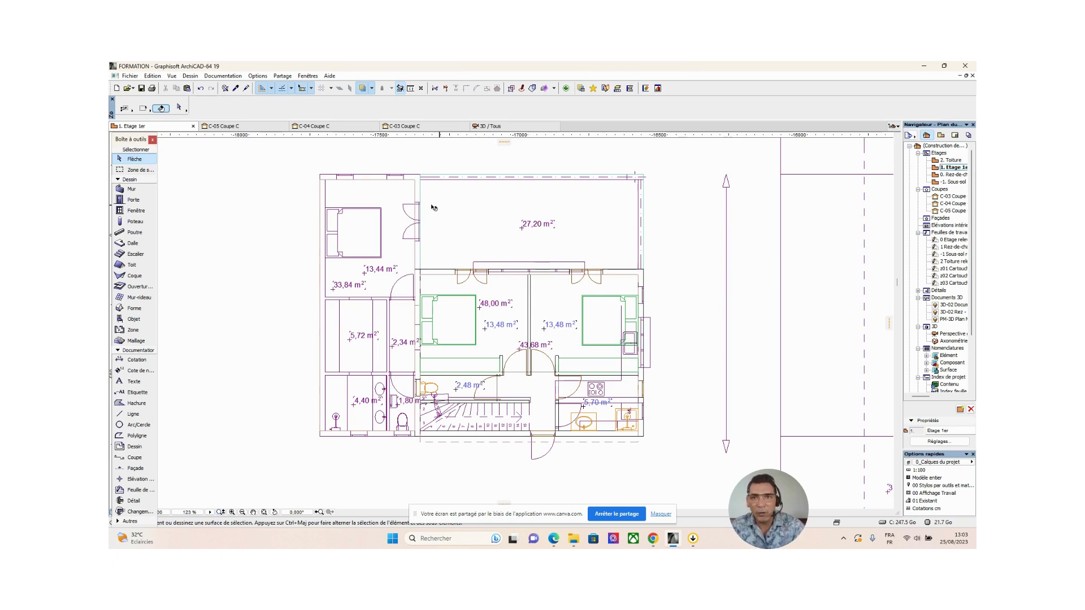
pyautogui.moveTo(276, 160); pyautogui.dragTo(376, 246)
pyautogui.click(290, 222)
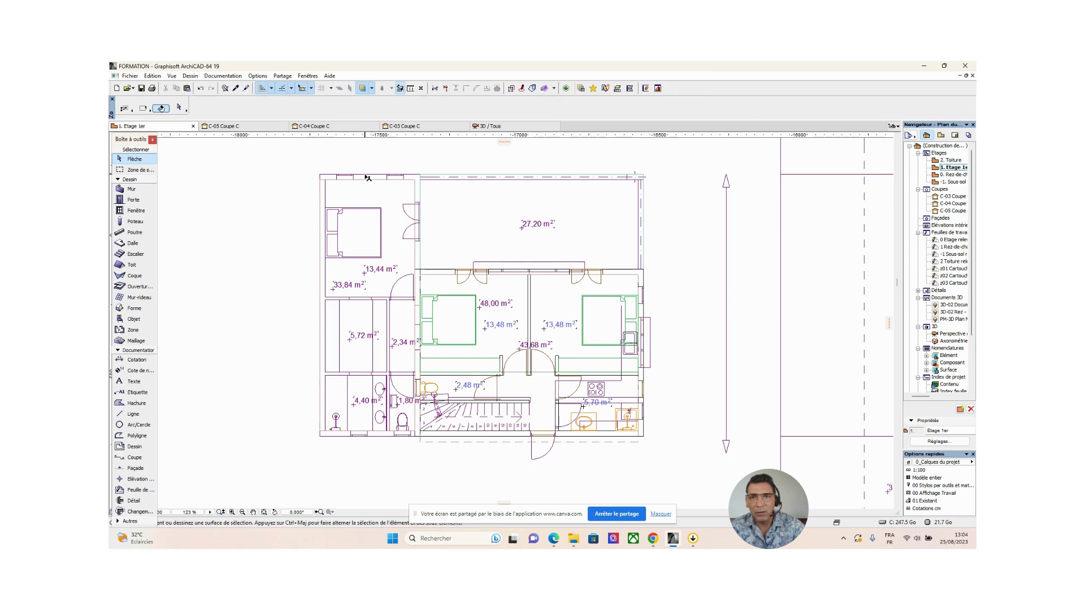
pyautogui.click(283, 164)
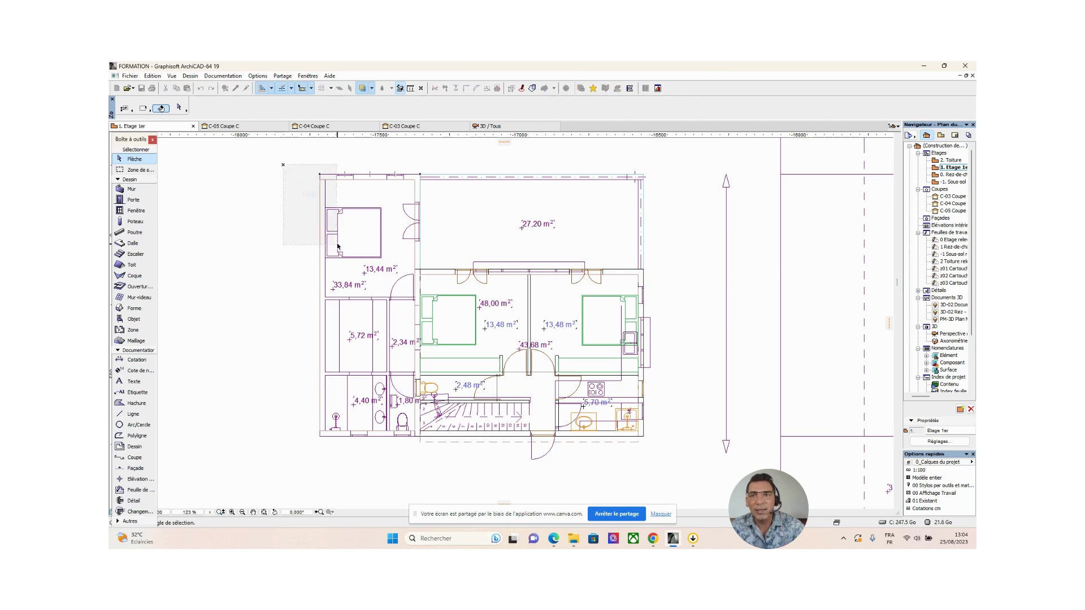
pyautogui.click(344, 206)
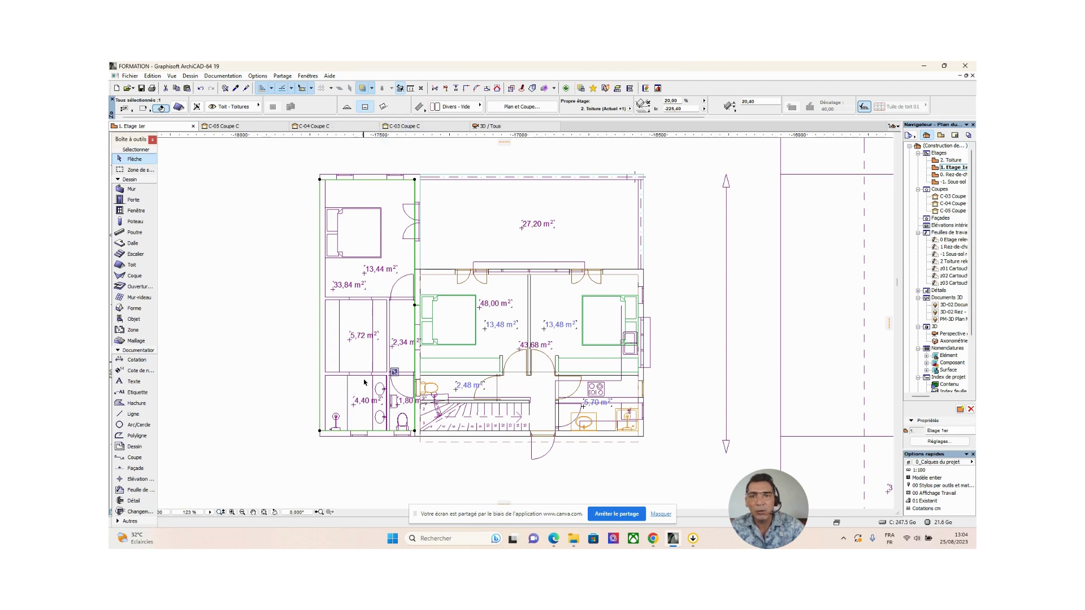
pyautogui.press('Escape')
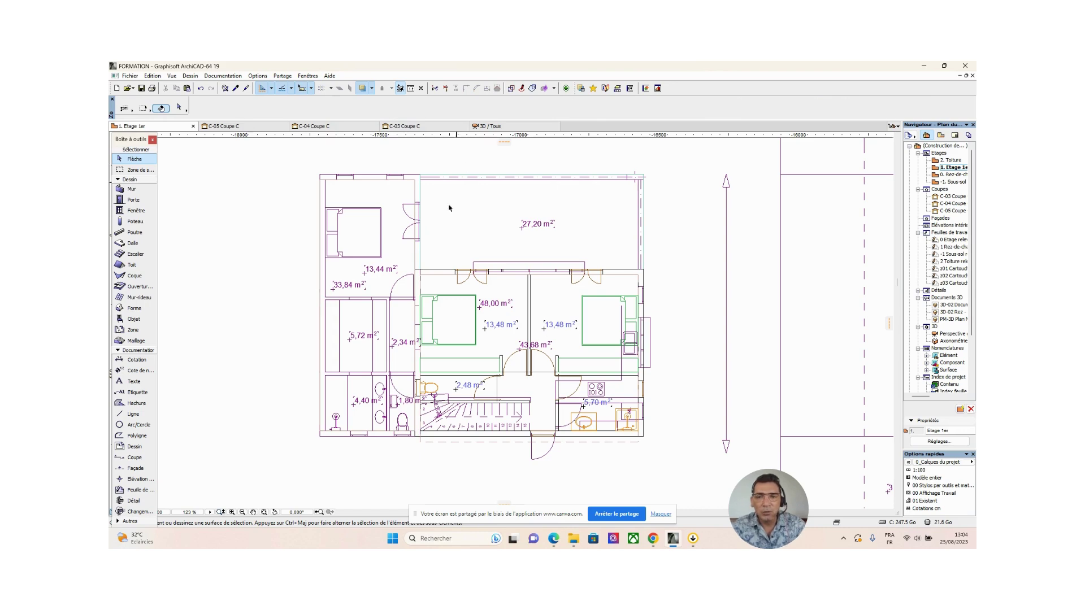
# Reset the trace reference of the first-floor plan and display the ground floor as trace again
pyautogui.scroll(2, 522, 377)
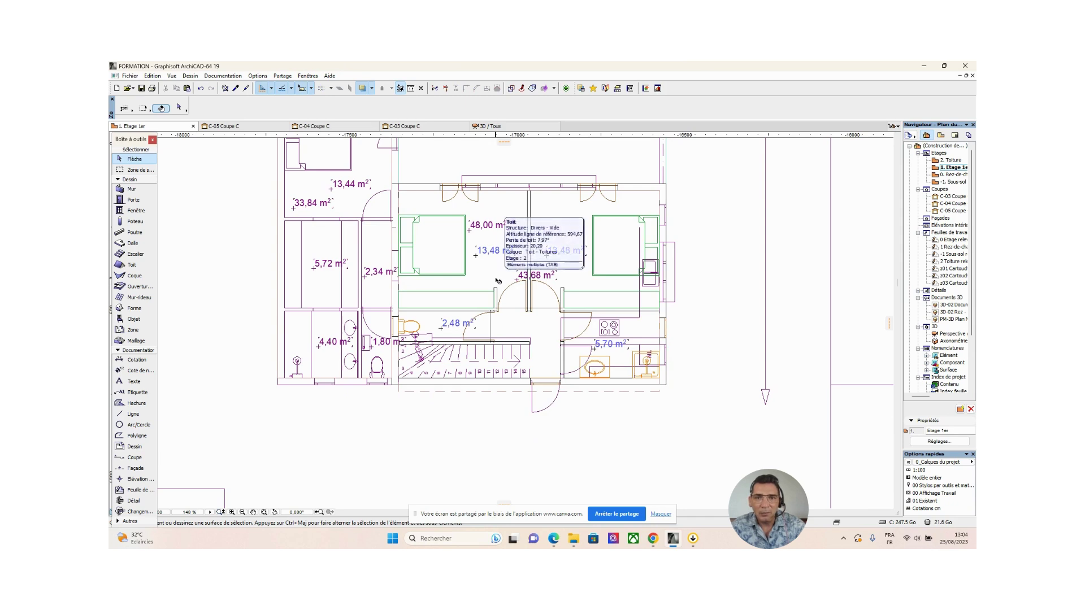
pyautogui.rightClick(954, 167)
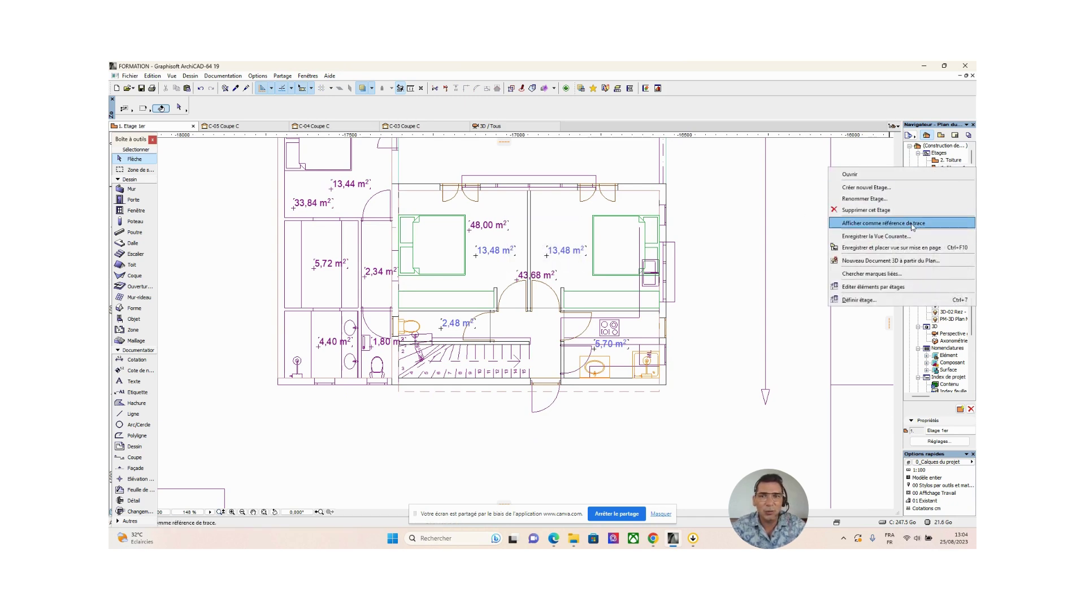
pyautogui.click(912, 223)
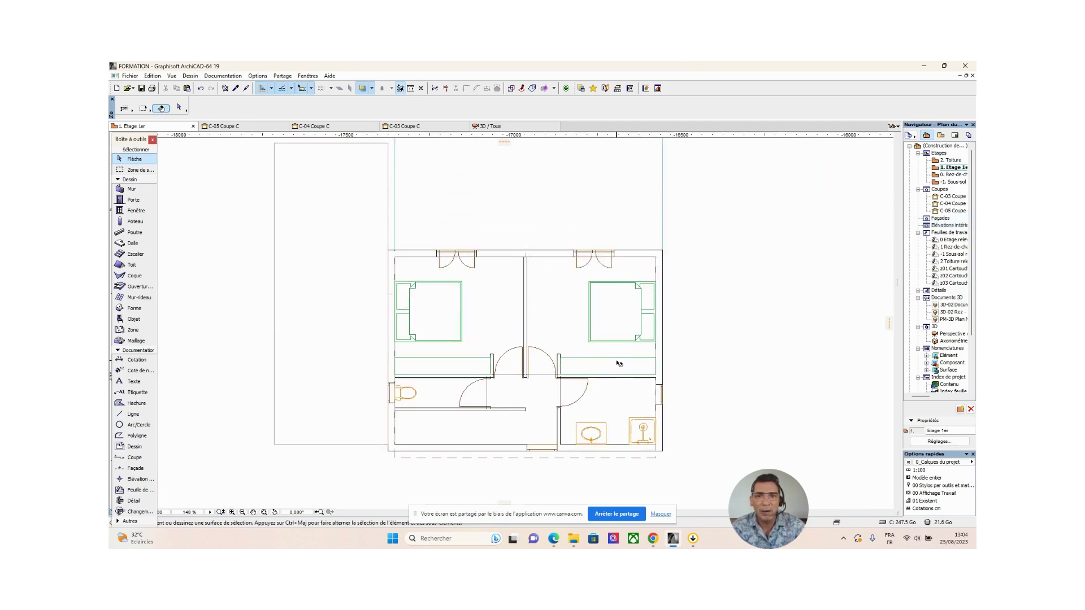
pyautogui.moveTo(502, 323); pyautogui.dragTo(526, 239, button='middle')
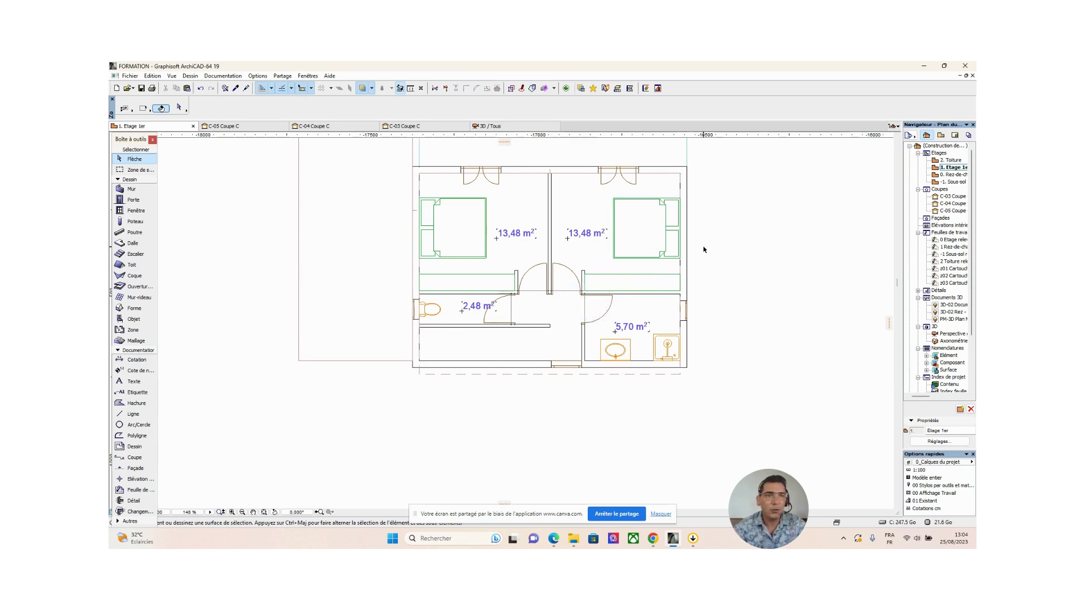
pyautogui.rightClick(950, 177)
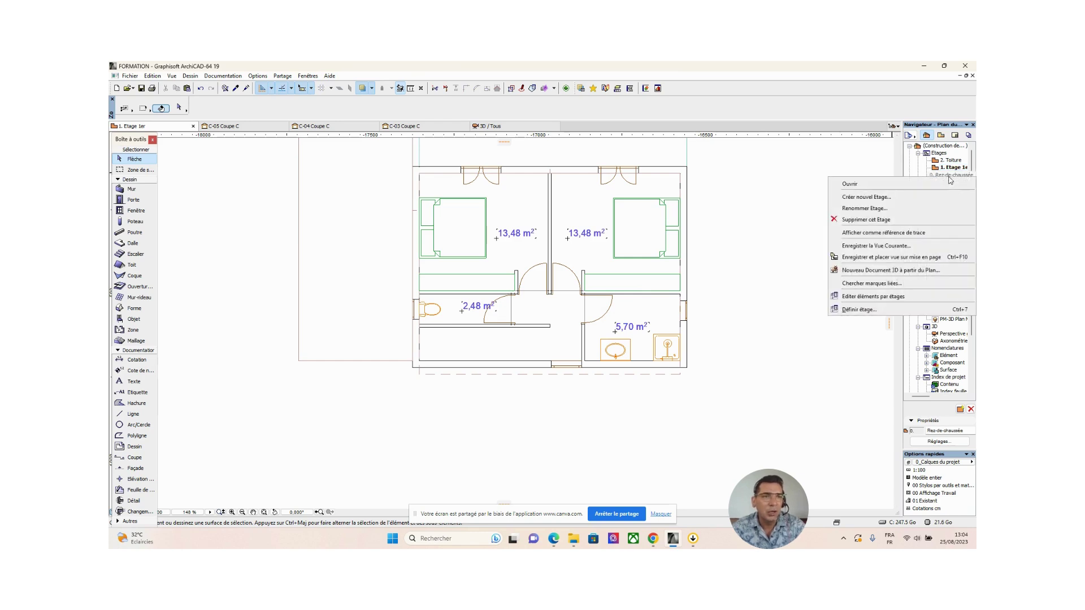
pyautogui.click(908, 235)
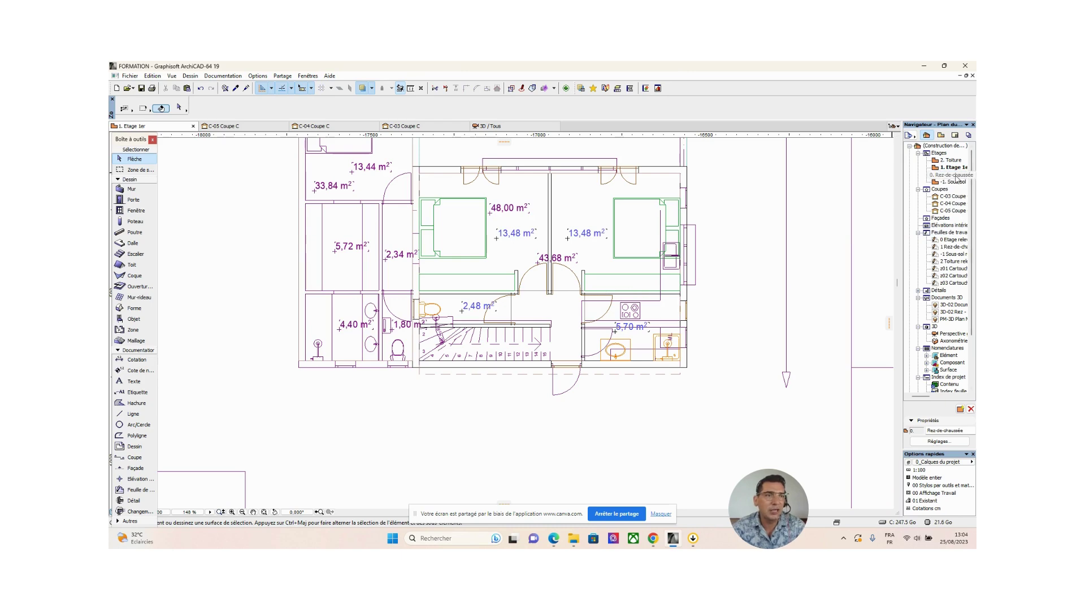
pyautogui.click(950, 176)
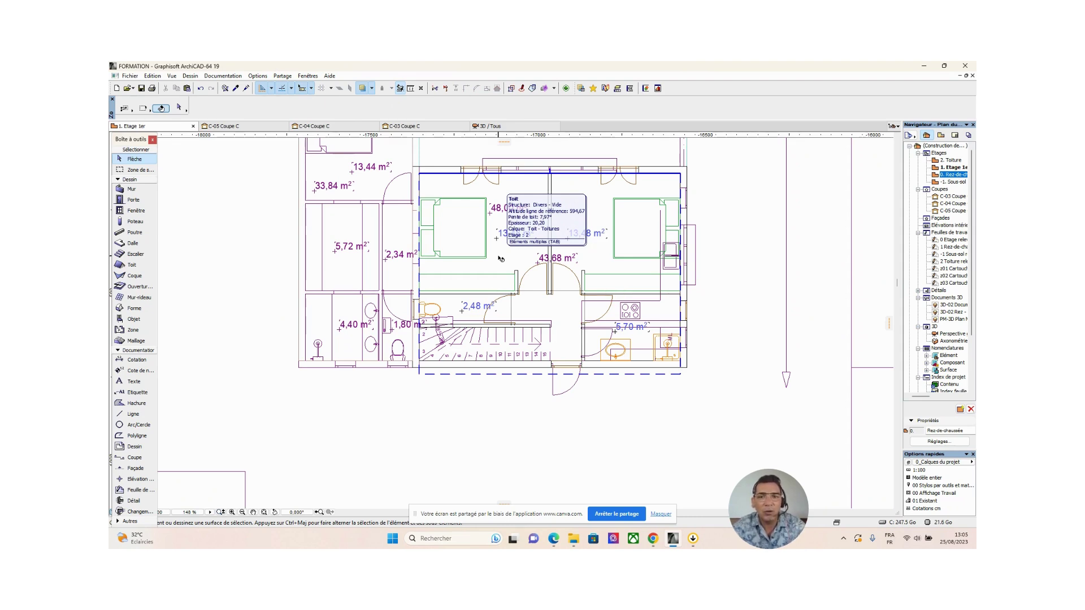
# Subtract a rectangular stairwell opening from the first-floor slab, from the partition end beside step 15 to the inner exterior-wall corner below the first steps
pyautogui.press('Tab')
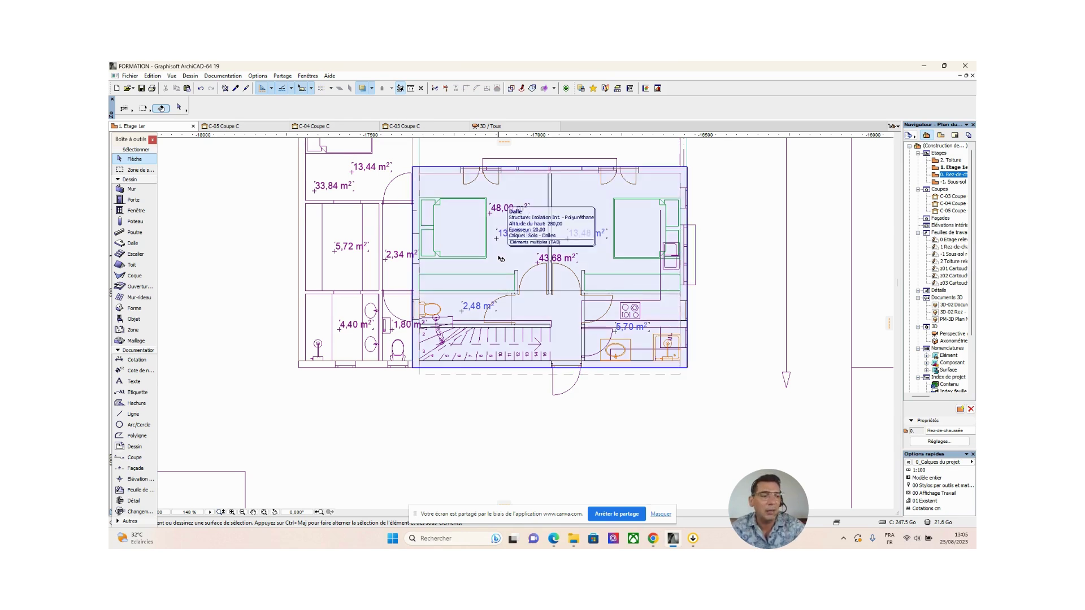
pyautogui.click(501, 258)
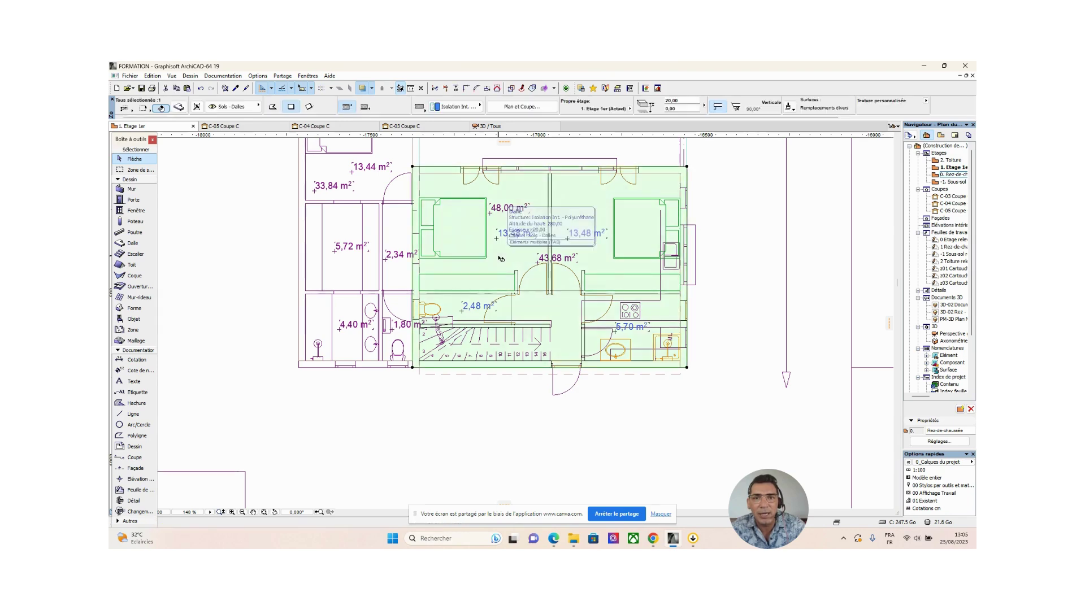
pyautogui.press('Tab')
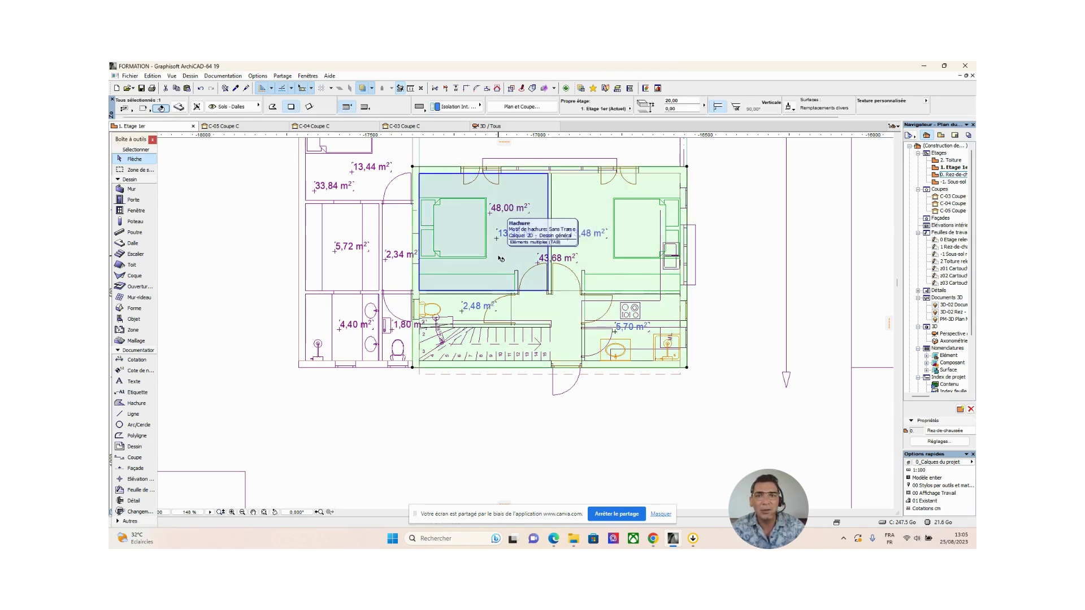
pyautogui.click(412, 368)
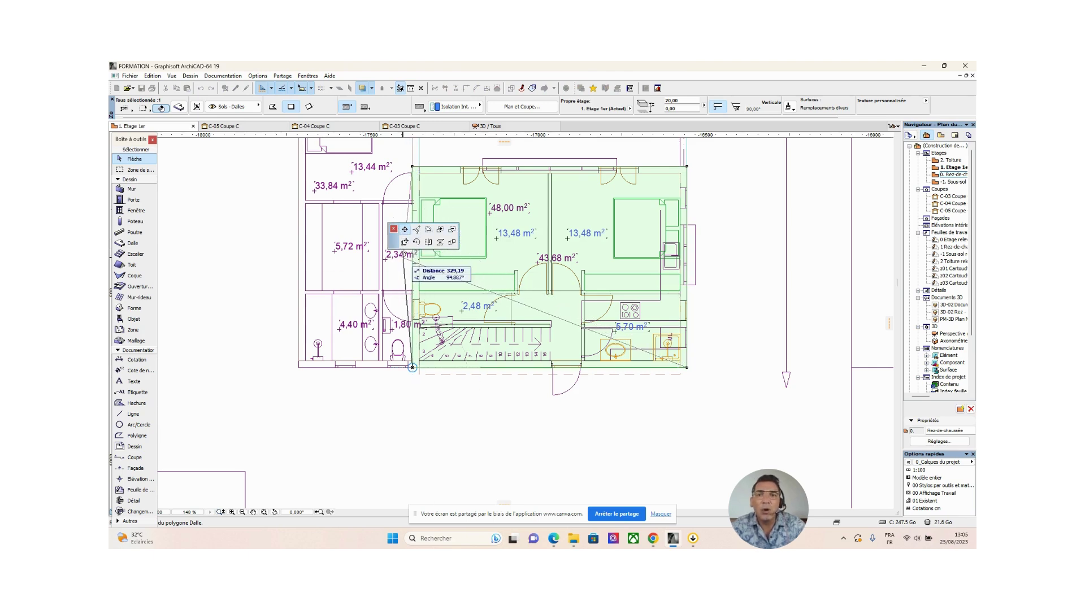
pyautogui.click(453, 234)
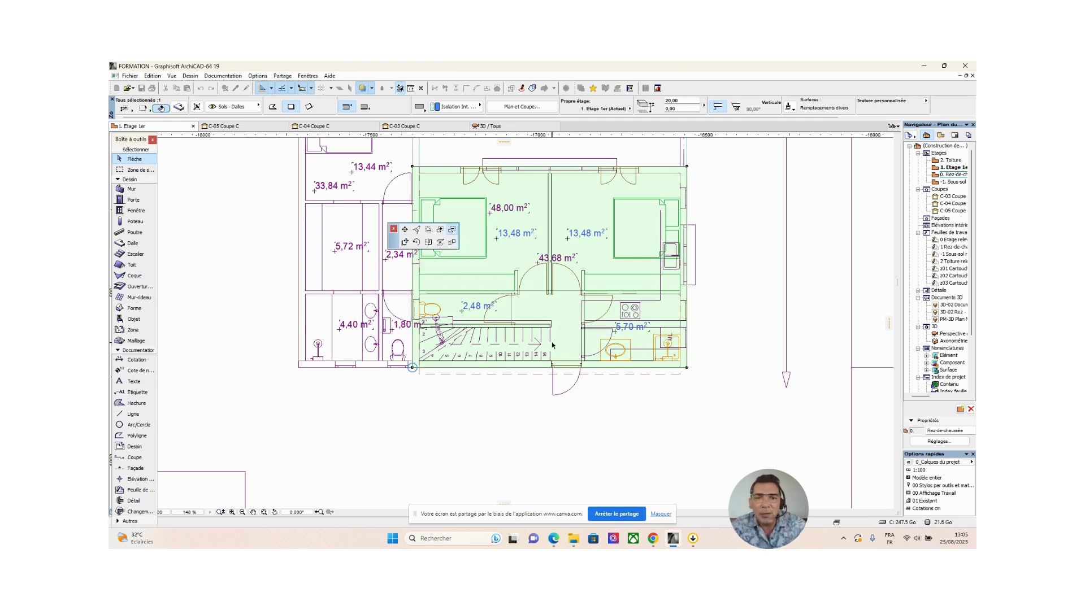
pyautogui.scroll(5, 548, 336)
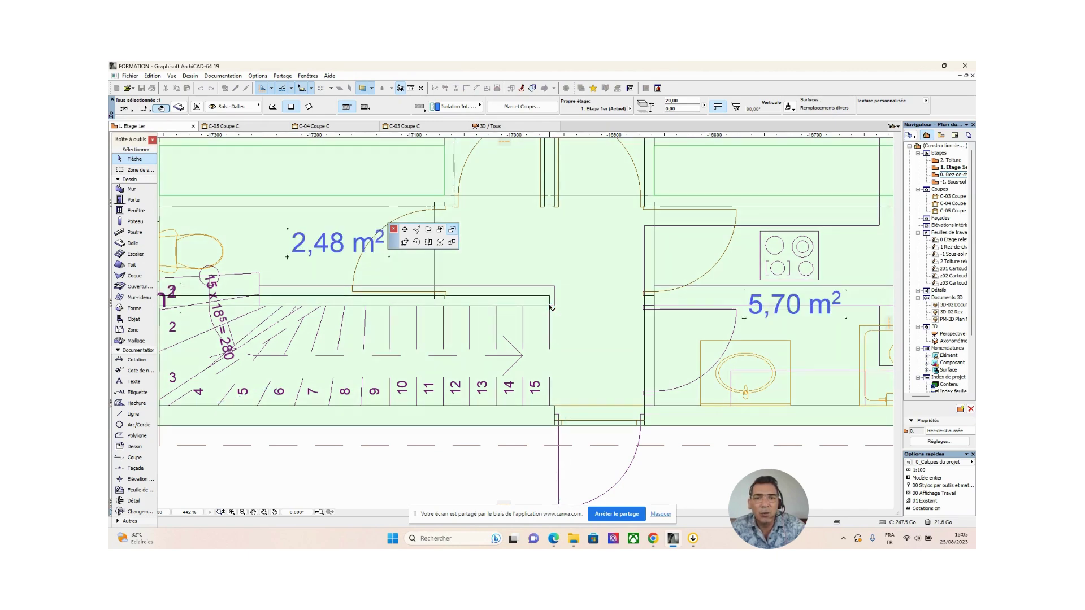
pyautogui.click(550, 306)
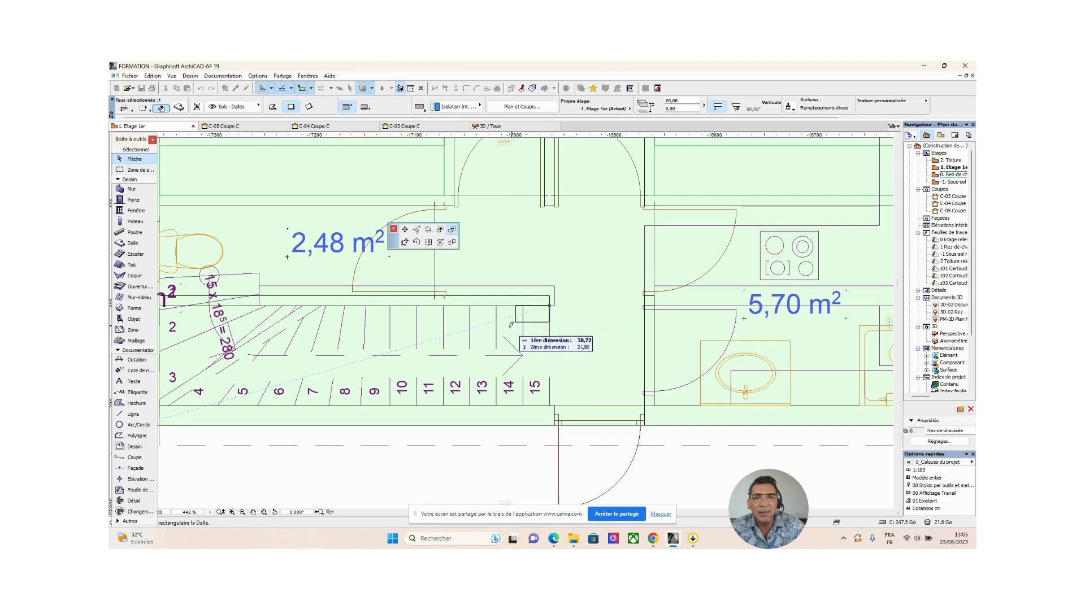
pyautogui.moveTo(492, 294); pyautogui.dragTo(728, 278, button='middle')
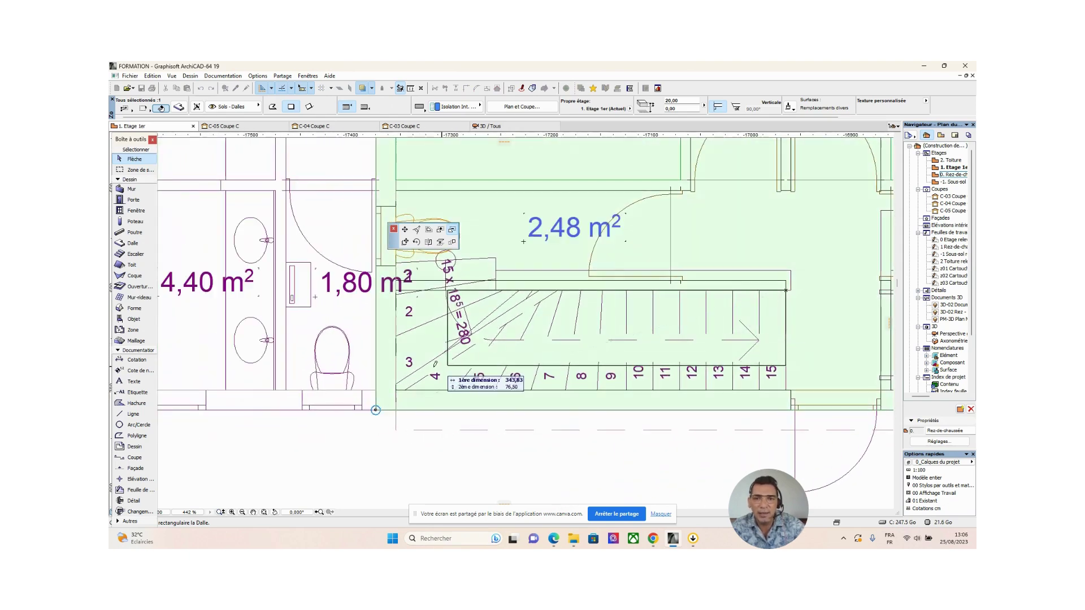
pyautogui.click(396, 389)
pyautogui.scroll(-5, 396, 390)
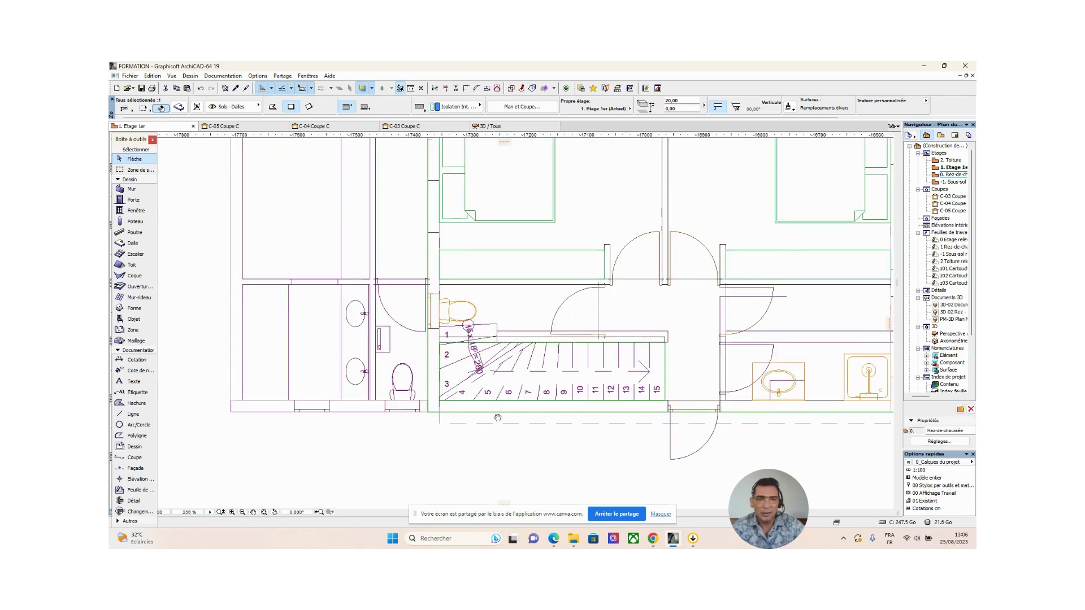
pyautogui.scroll(-3, 404, 437)
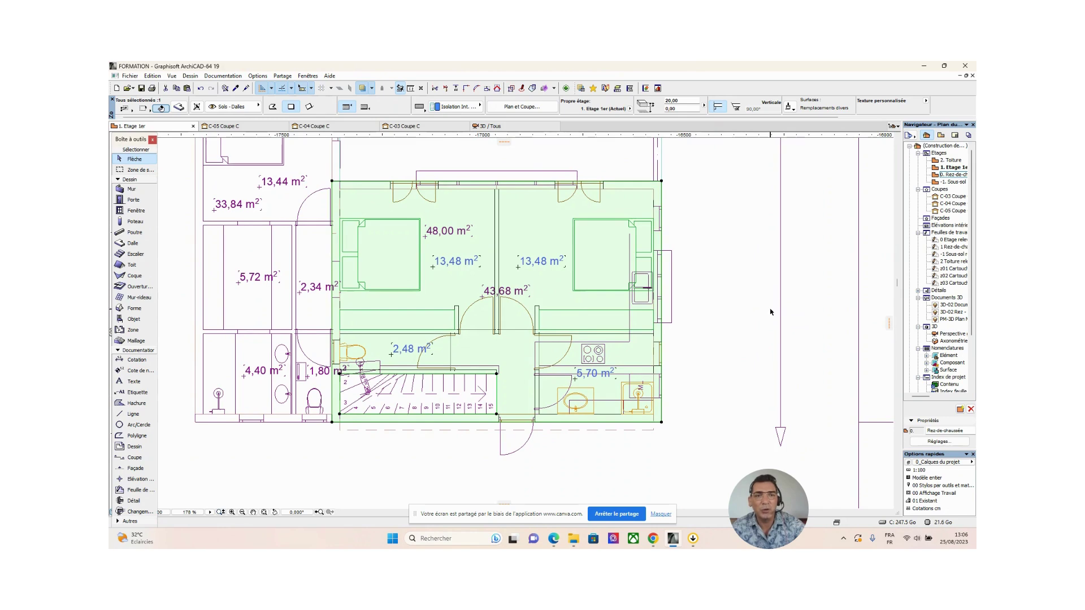
pyautogui.press('Escape')
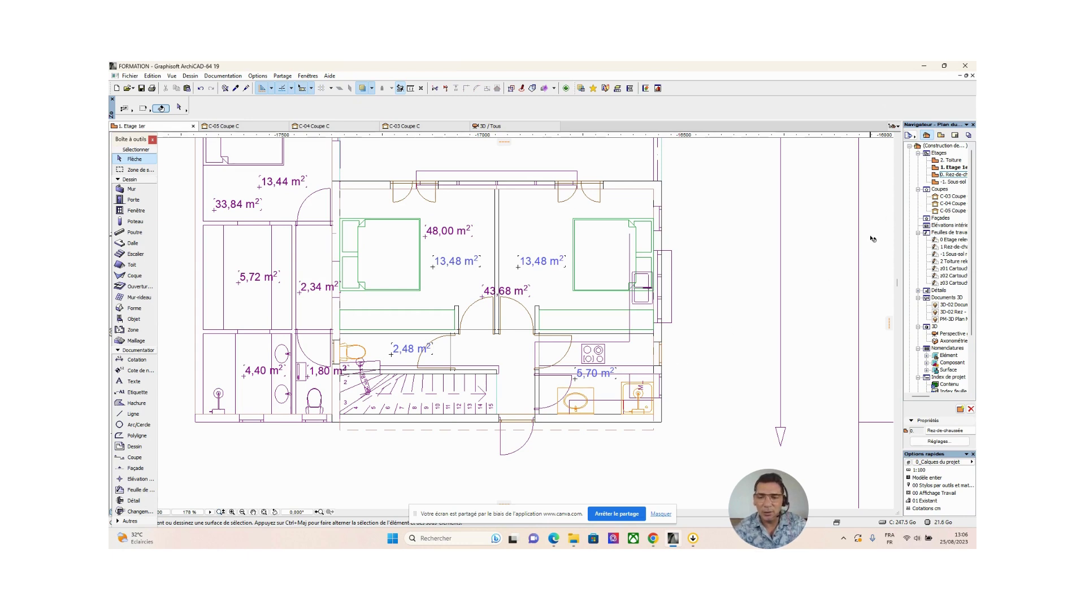
# Open the 3D view and inspect the new stairwell opening and staircase through the upper window above the entrance door
pyautogui.click(513, 129)
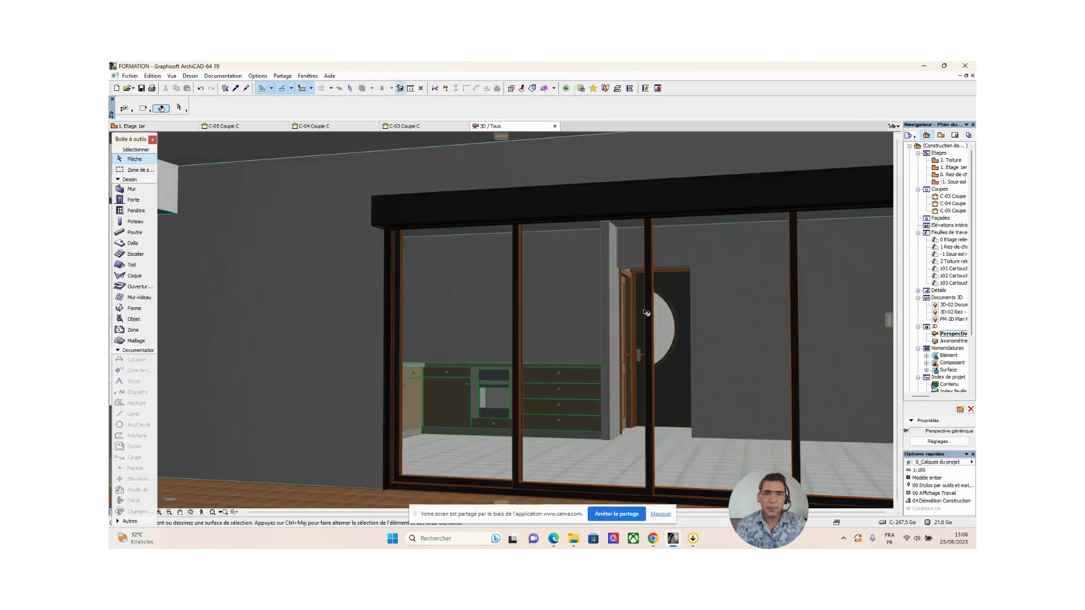
pyautogui.scroll(-6, 646, 313)
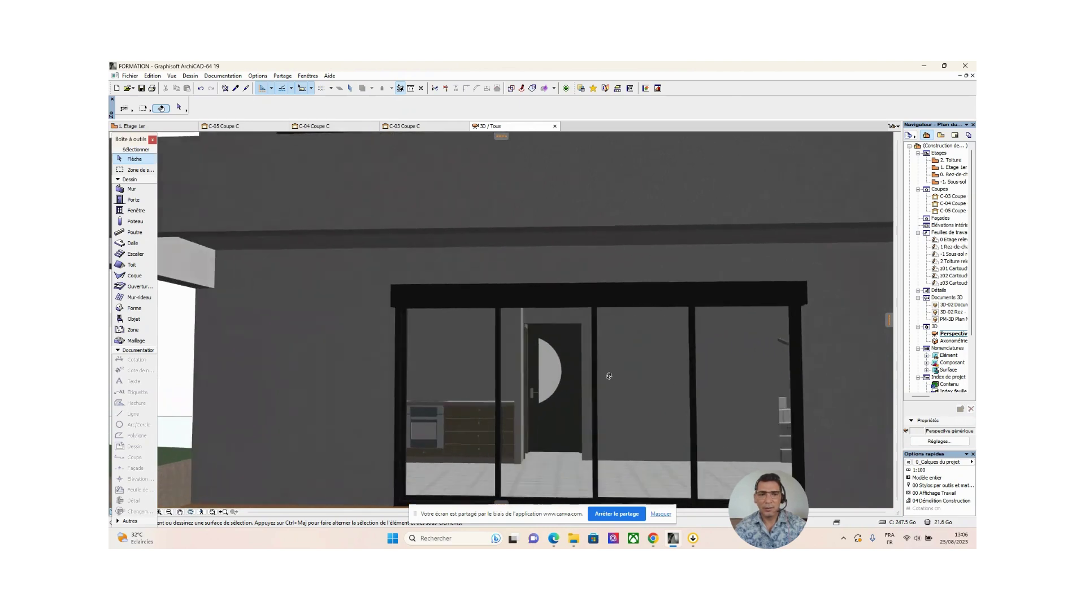
pyautogui.keyDown('shift'); pyautogui.moveTo(609, 375); pyautogui.dragTo(886, 513, button='middle'); pyautogui.keyUp('shift')
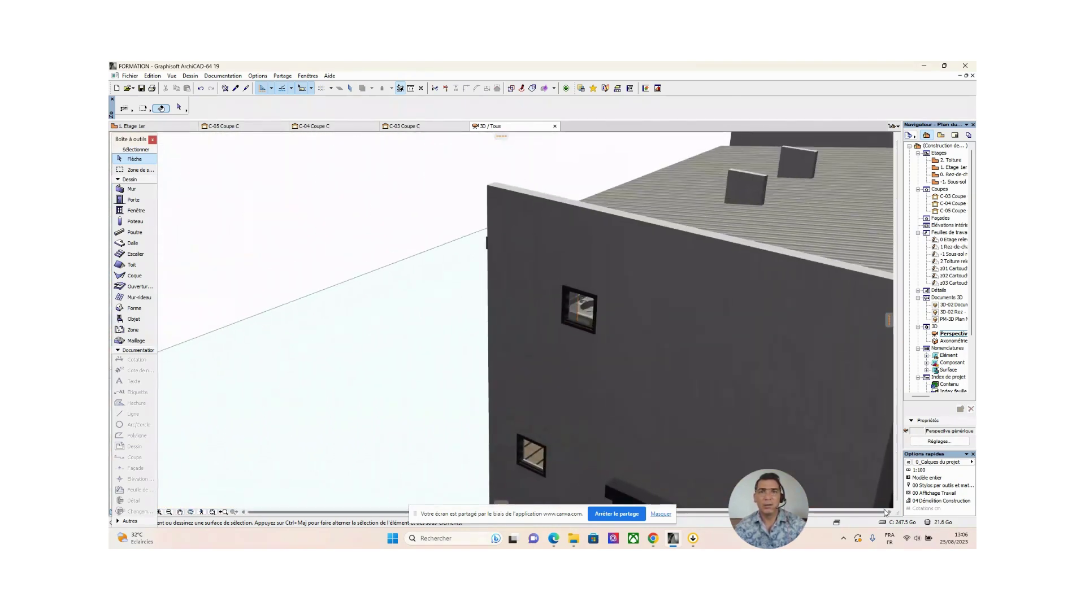
pyautogui.scroll(-3, 516, 356)
pyautogui.keyDown('shift'); pyautogui.moveTo(516, 356); pyautogui.dragTo(773, 378, button='middle'); pyautogui.keyUp('shift')
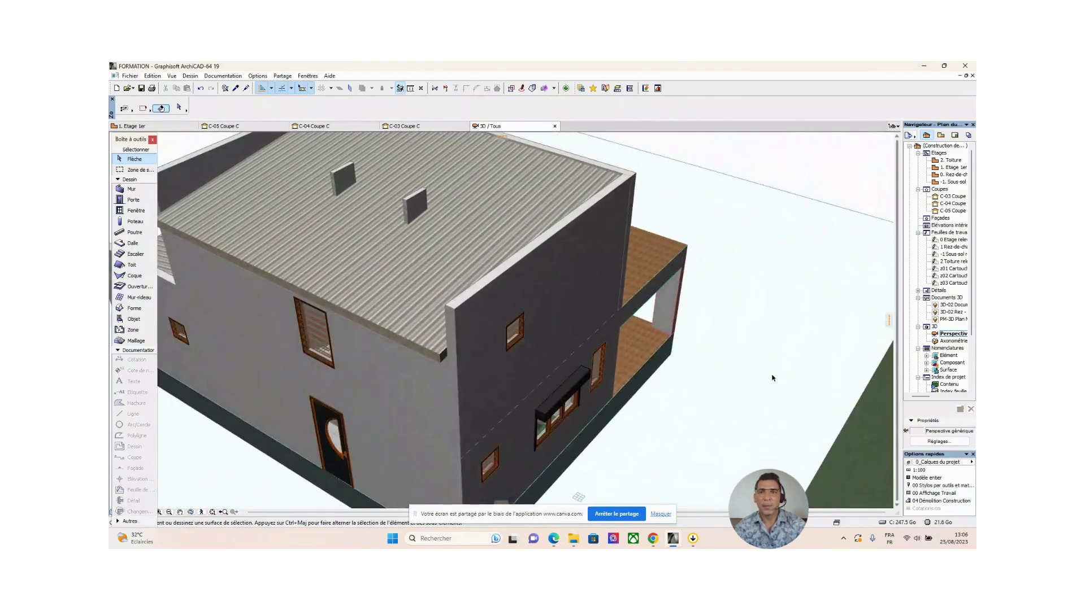
pyautogui.moveTo(435, 308); pyautogui.dragTo(543, 316, button='middle')
pyautogui.keyDown('shift'); pyautogui.moveTo(543, 317); pyautogui.dragTo(510, 329, button='middle'); pyautogui.keyUp('shift')
pyautogui.scroll(5, 510, 329)
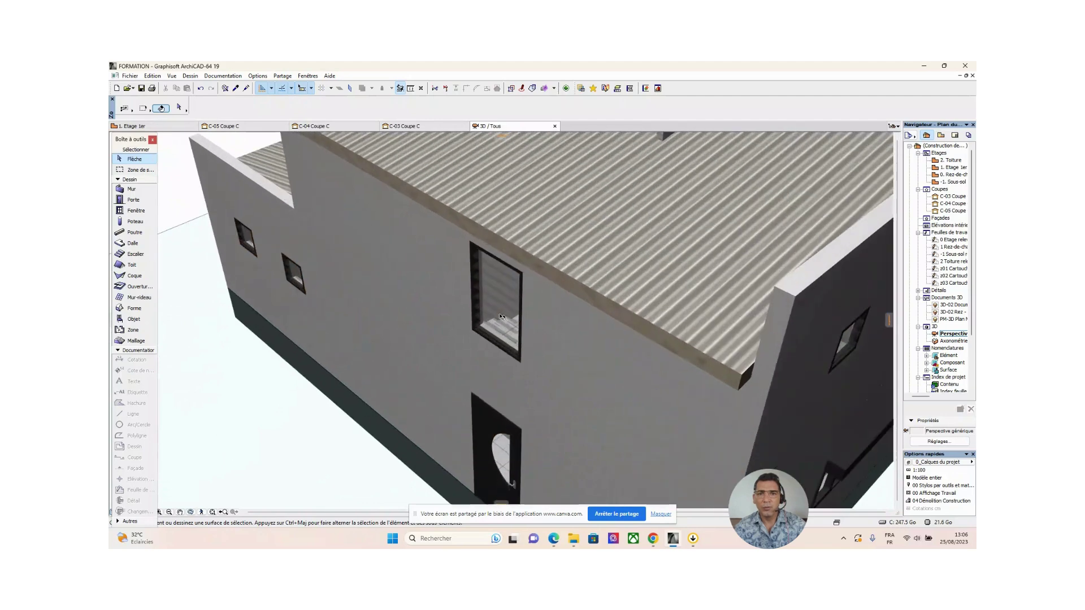
pyautogui.scroll(8, 510, 329)
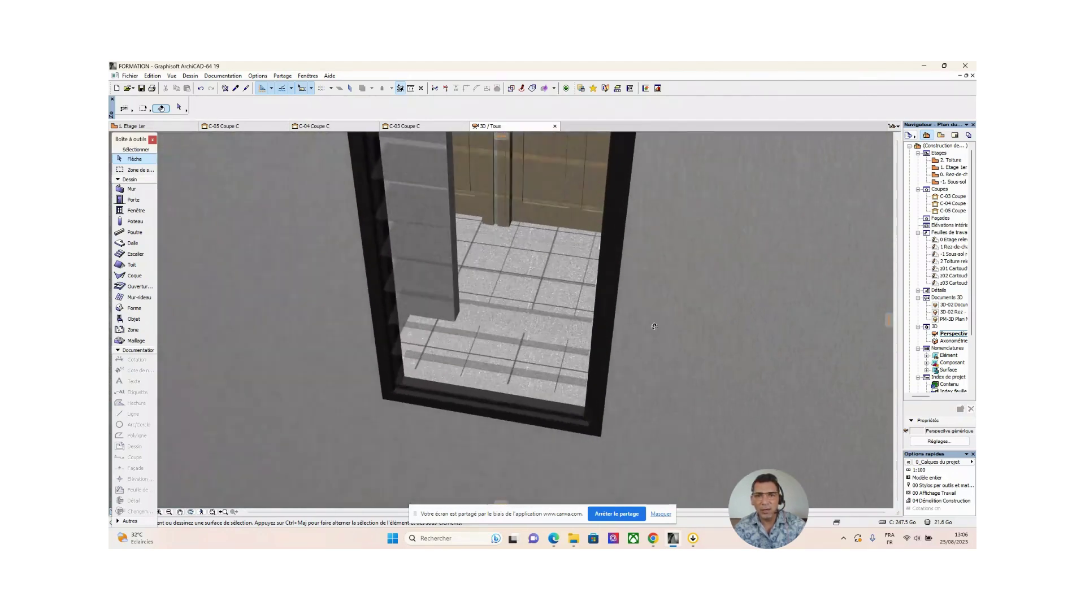
pyautogui.keyDown('shift'); pyautogui.moveTo(619, 340); pyautogui.dragTo(501, 326, button='middle'); pyautogui.keyUp('shift')
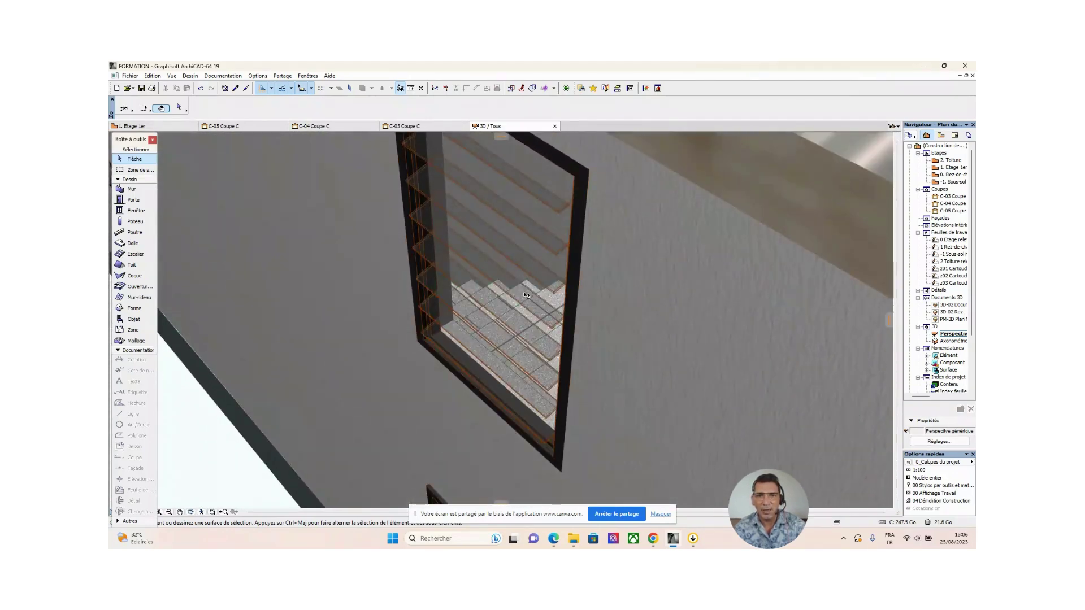
pyautogui.scroll(10, 529, 253)
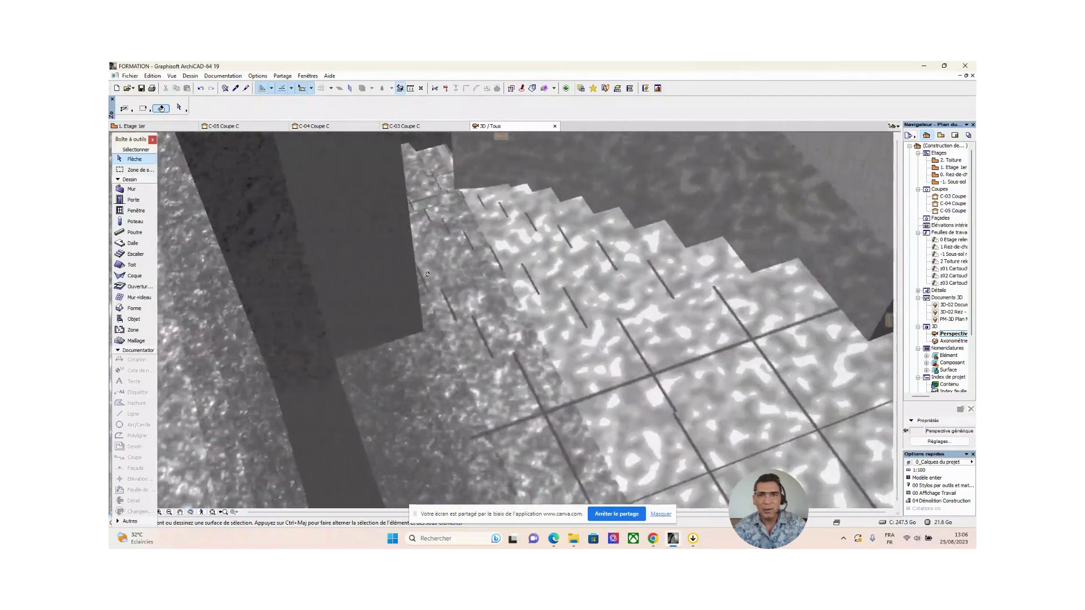
pyautogui.moveTo(500, 263); pyautogui.dragTo(551, 235, button='middle')
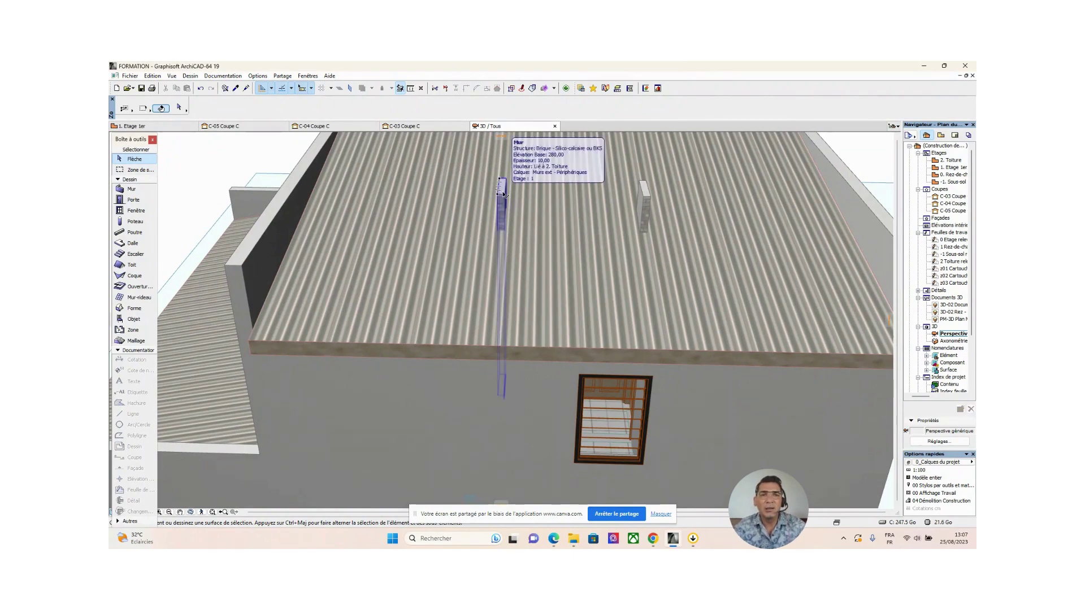
# Trim the two first-floor walls protruding through the corrugated roof by connecting them to that roof, using the roof in the current selection
pyautogui.keyDown('shift'); pyautogui.moveTo(504, 194); pyautogui.dragTo(455, 227, button='middle'); pyautogui.keyUp('shift')
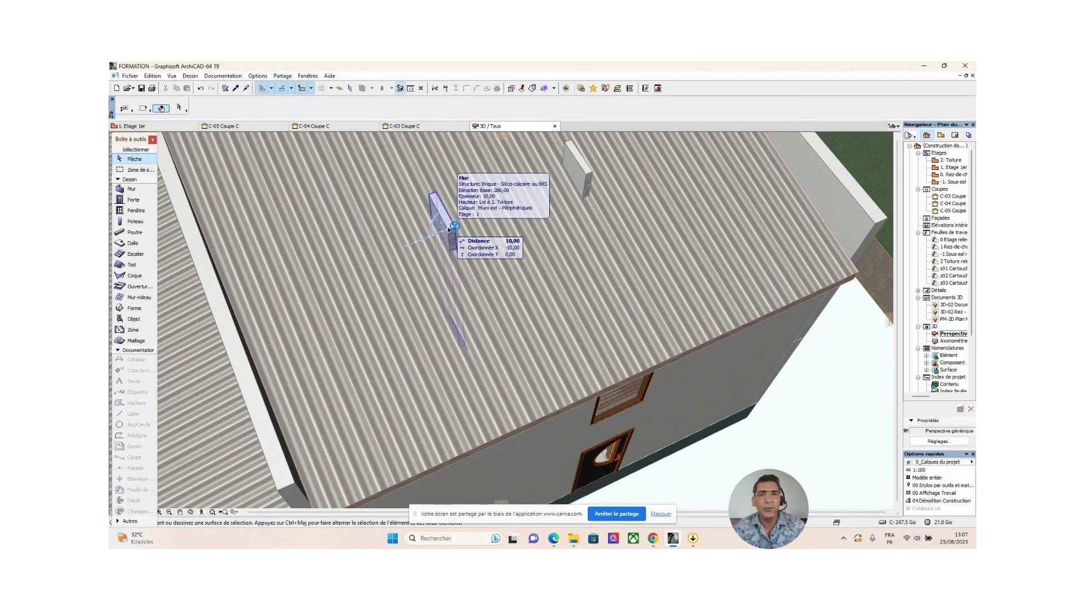
pyautogui.click(448, 228)
pyautogui.keyDown('shift'); pyautogui.moveTo(448, 228); pyautogui.dragTo(660, 233, button='middle'); pyautogui.keyUp('shift')
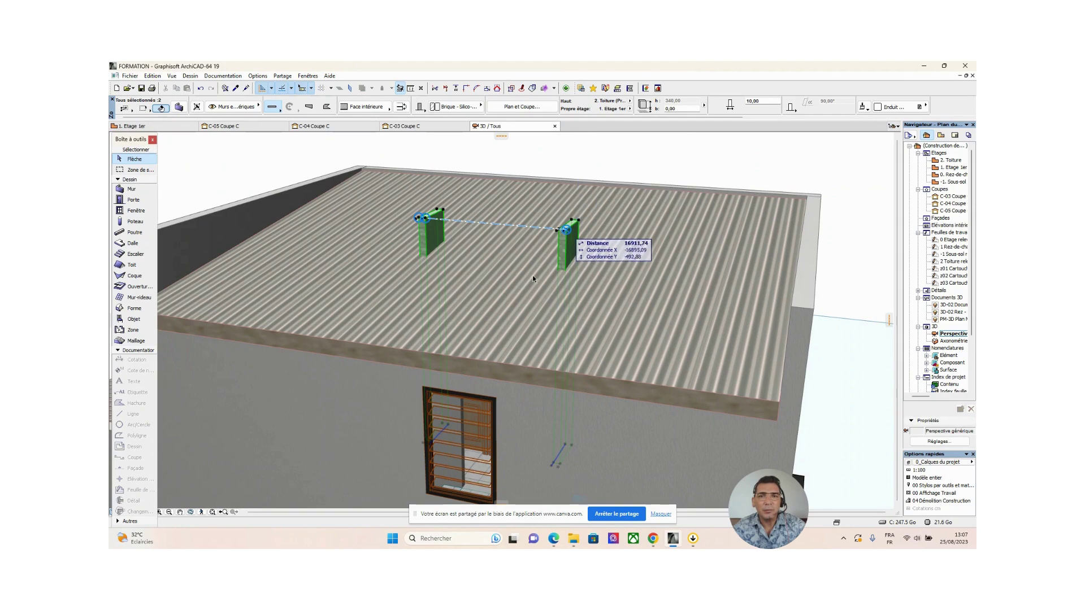
pyautogui.scroll(-4, 527, 285)
pyautogui.keyDown('shift'); pyautogui.moveTo(527, 285); pyautogui.dragTo(671, 289, button='middle'); pyautogui.keyUp('shift')
pyautogui.keyDown('shift'); pyautogui.moveTo(432, 288); pyautogui.dragTo(503, 326, button='middle'); pyautogui.keyUp('shift')
pyautogui.keyDown('shift'); pyautogui.moveTo(565, 378); pyautogui.dragTo(548, 341, button='middle'); pyautogui.keyUp('shift')
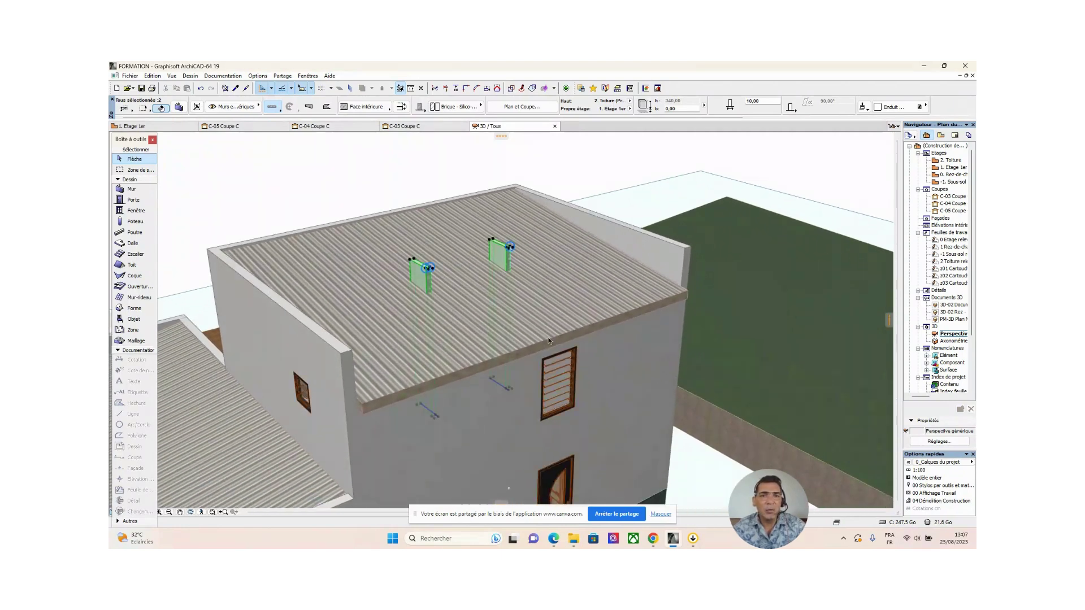
pyautogui.moveTo(636, 311)
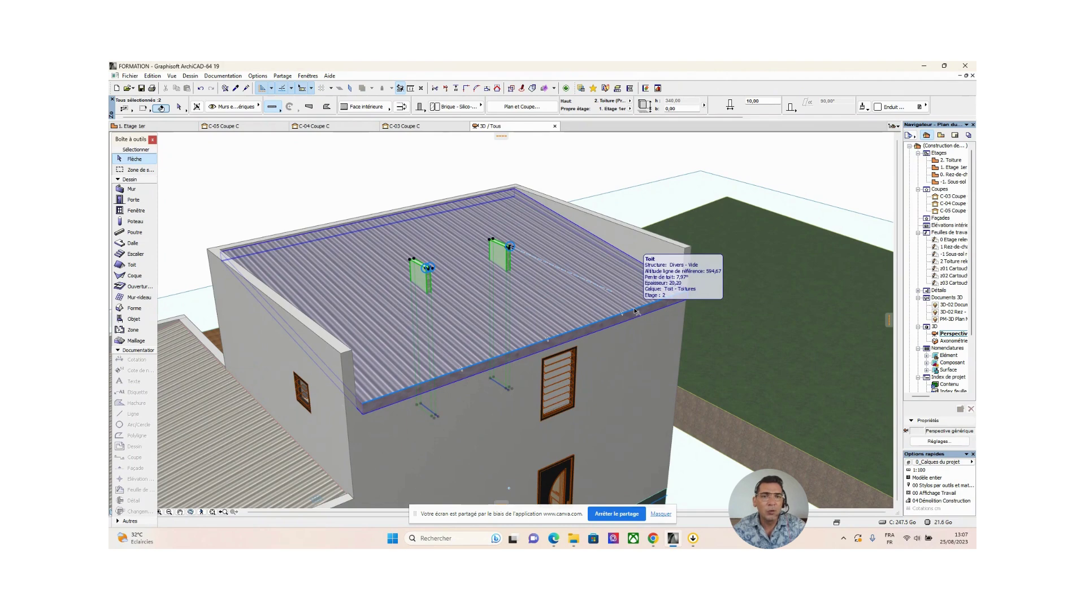
pyautogui.keyDown('shift'); pyautogui.click(635, 311); pyautogui.keyUp('shift')
pyautogui.keyDown('shift'); pyautogui.moveTo(635, 312); pyautogui.dragTo(386, 368, button='middle'); pyautogui.keyUp('shift')
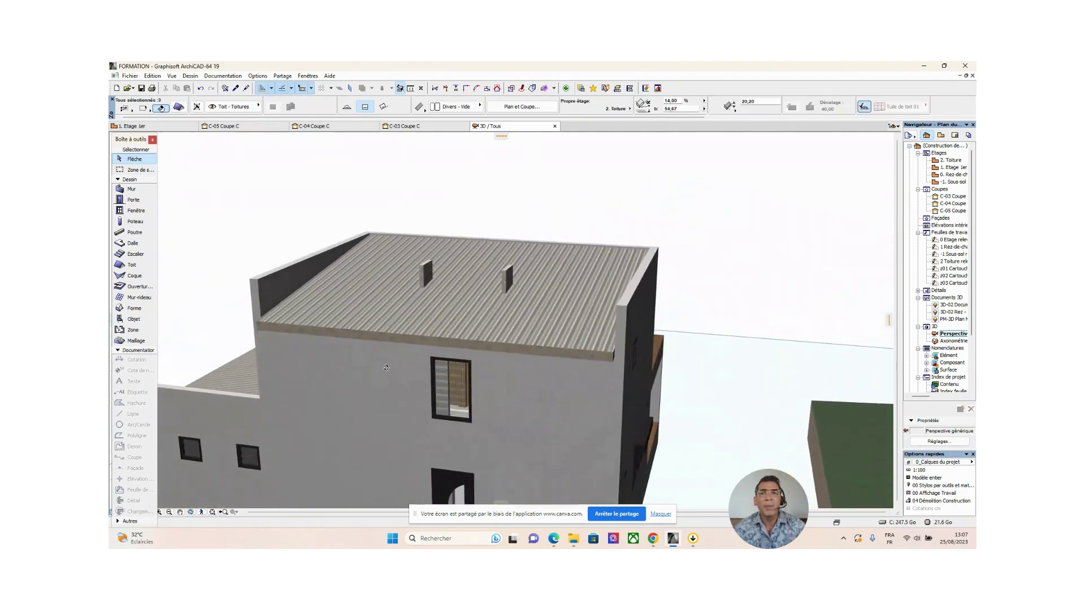
pyautogui.rightClick(391, 193)
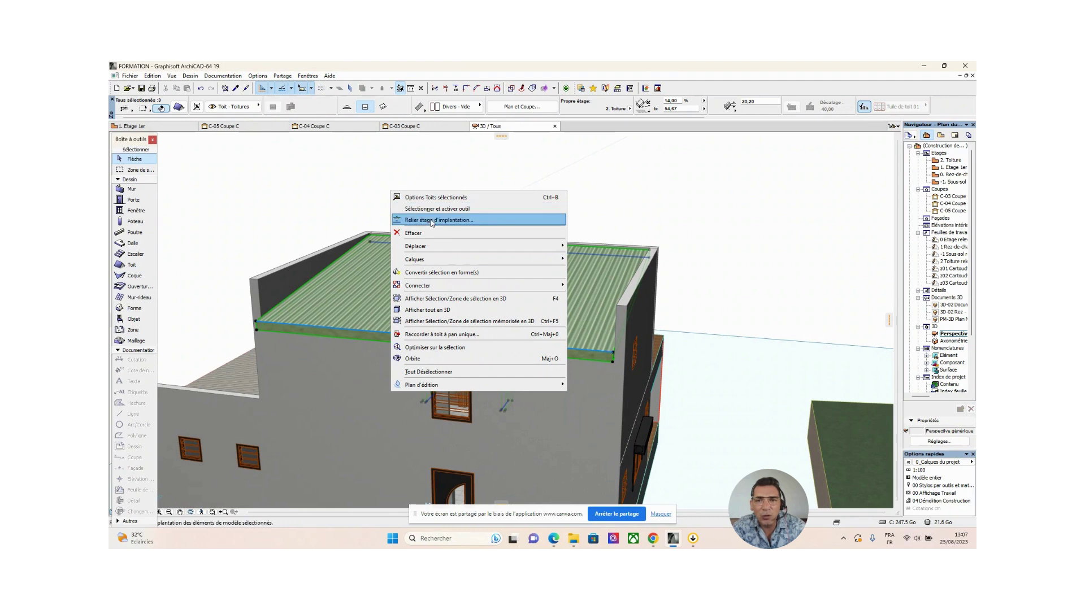
pyautogui.moveTo(534, 289)
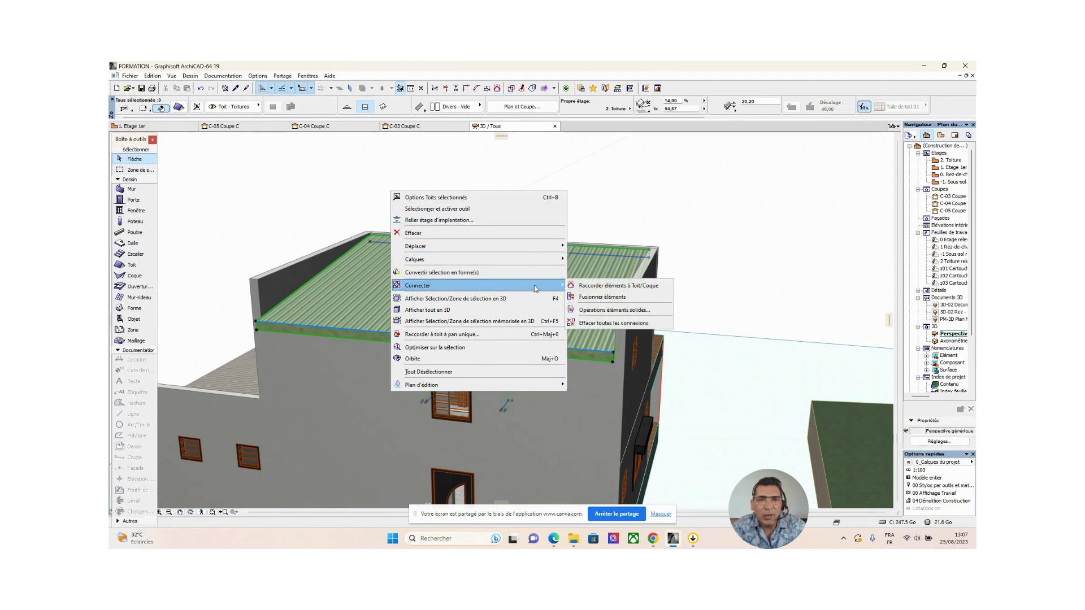
pyautogui.click(594, 287)
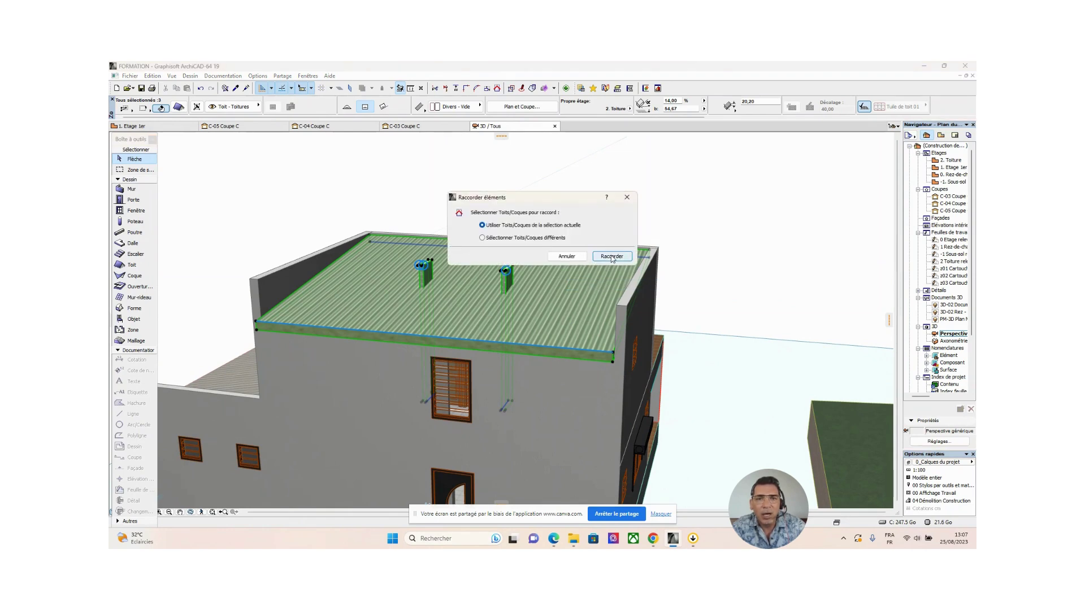
pyautogui.click(612, 257)
pyautogui.click(513, 204)
# Examine the terrace side of the house in 3D, including the upper-floor rooms through the glazed doors and the overall volume
pyautogui.keyDown('shift'); pyautogui.moveTo(508, 218); pyautogui.dragTo(702, 301, button='middle'); pyautogui.keyUp('shift')
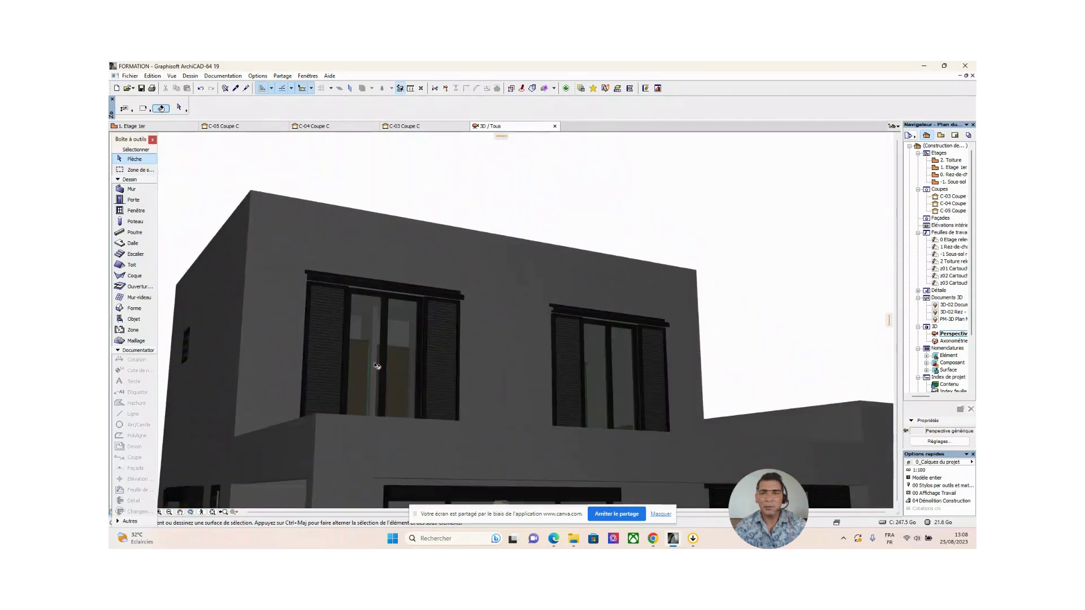
pyautogui.scroll(5, 375, 388)
pyautogui.keyDown('shift'); pyautogui.moveTo(372, 367); pyautogui.dragTo(570, 424, button='middle'); pyautogui.keyUp('shift')
pyautogui.scroll(-8, 569, 424)
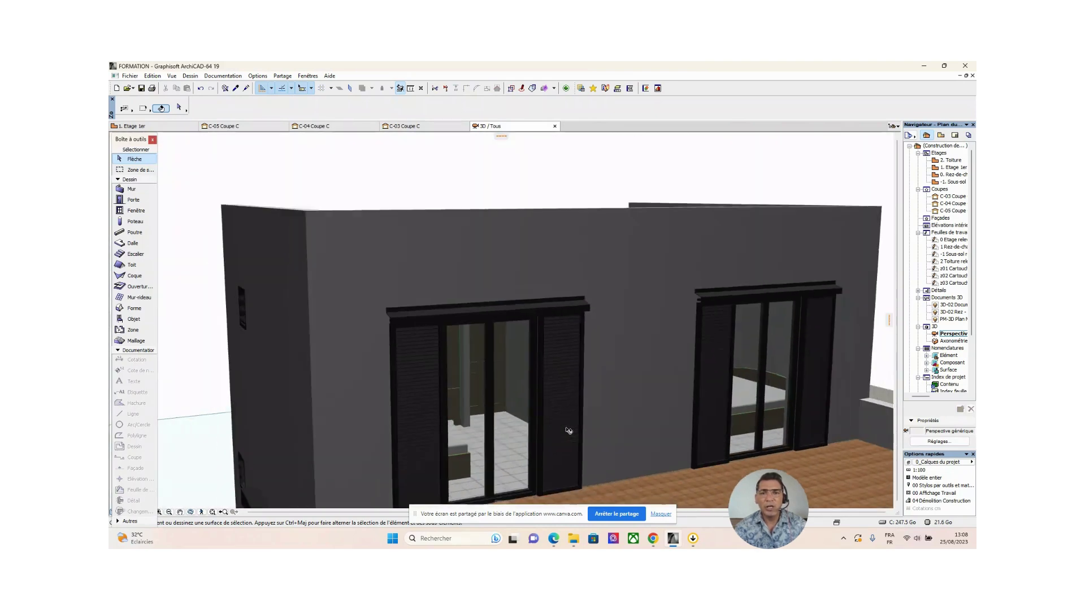
pyautogui.keyDown('shift'); pyautogui.moveTo(485, 363); pyautogui.dragTo(709, 341, button='middle'); pyautogui.keyUp('shift')
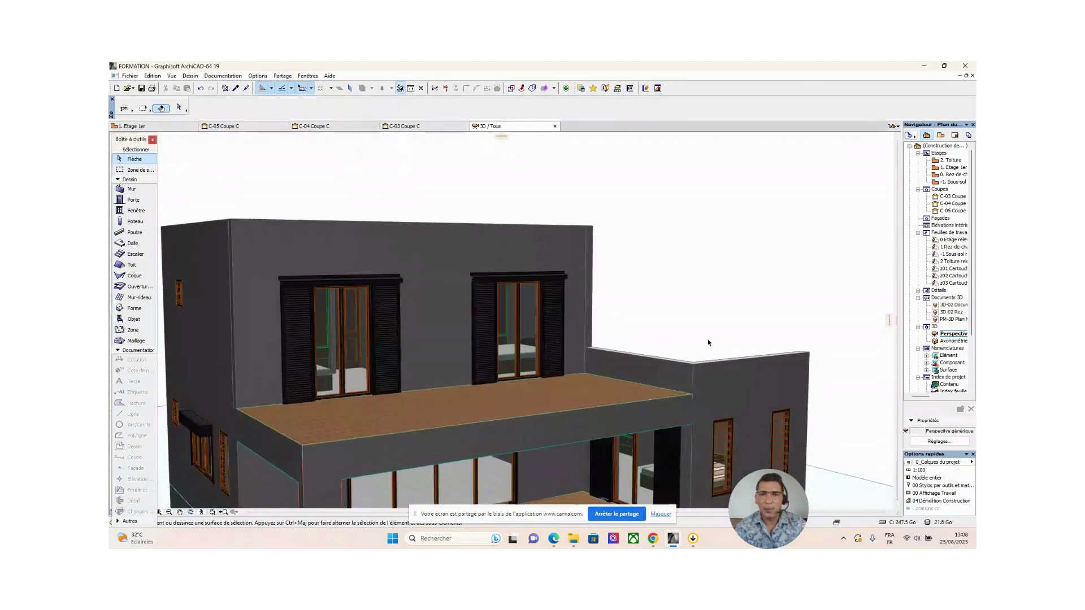
pyautogui.scroll(-5, 710, 341)
pyautogui.scroll(5, 474, 297)
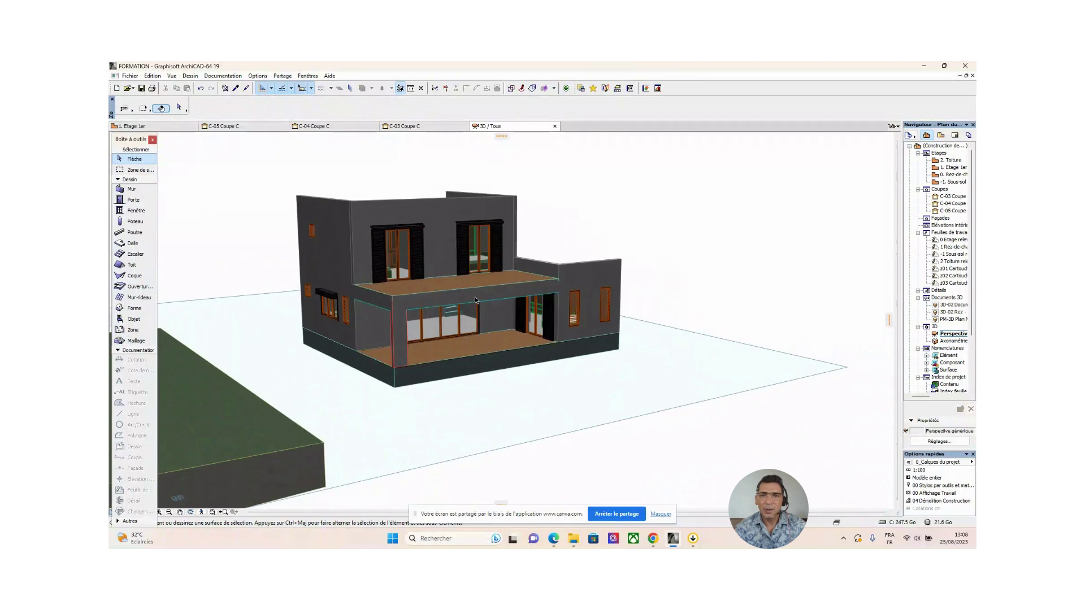
pyautogui.keyDown('shift'); pyautogui.moveTo(429, 297); pyautogui.dragTo(518, 300, button='middle'); pyautogui.keyUp('shift')
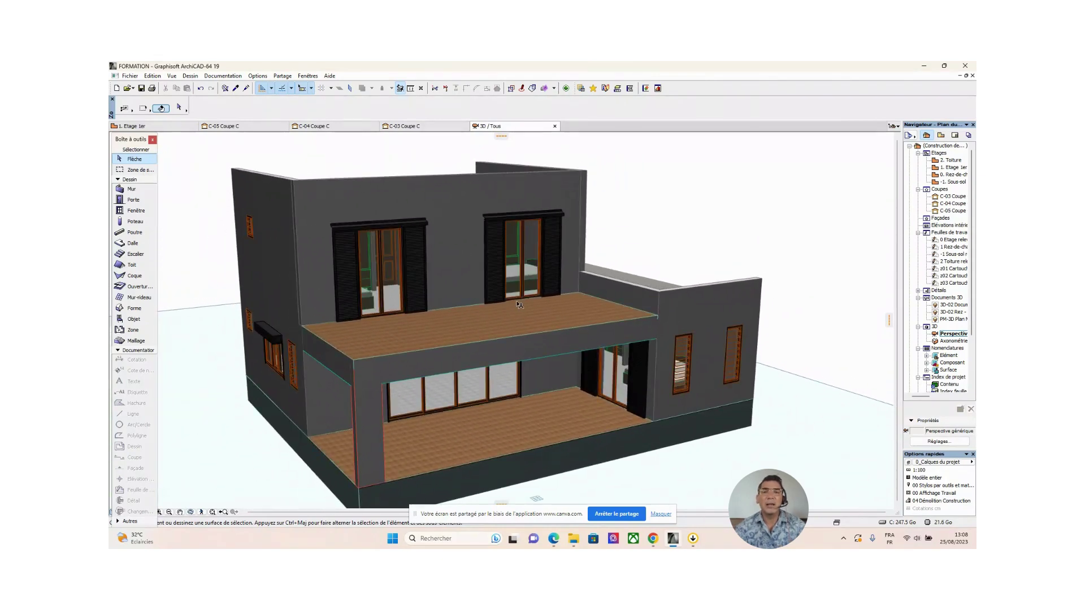